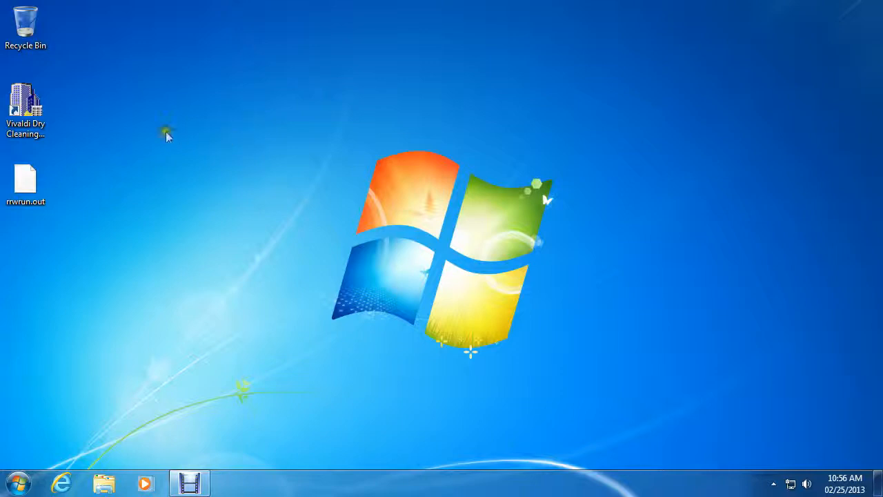
Step: Start the Vivaldi dry cleaning system without optimizing, and open the billing and accounting information of the first customer listed in black
double_click(43, 114)
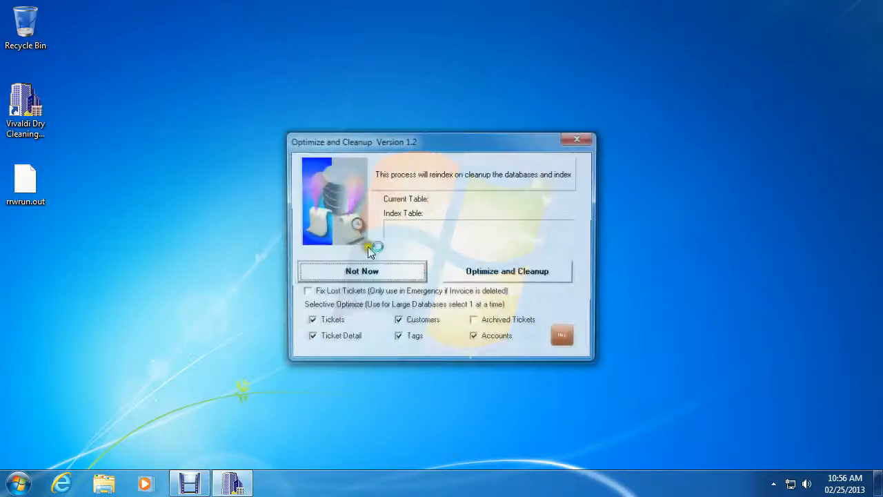
left_click(365, 271)
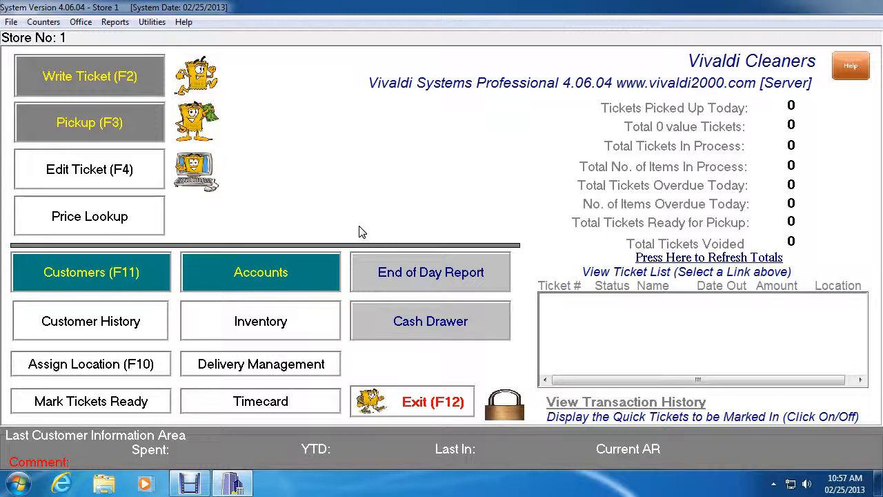
left_click(137, 286)
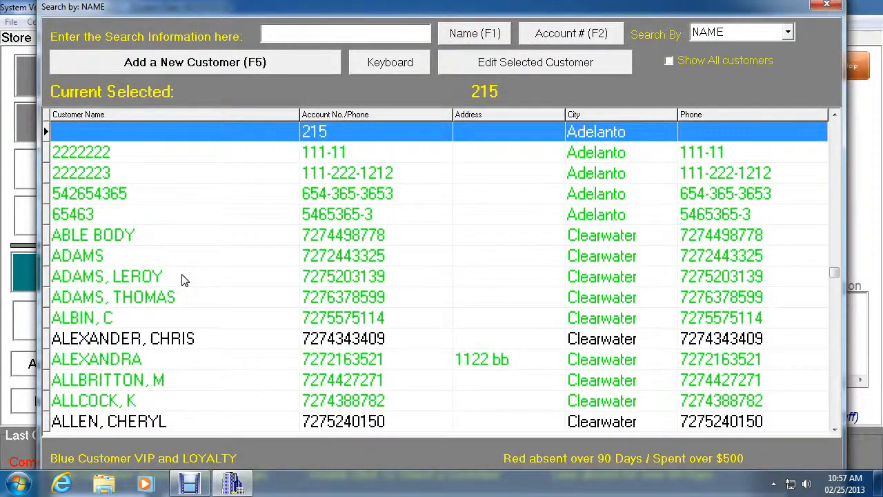
double_click(186, 339)
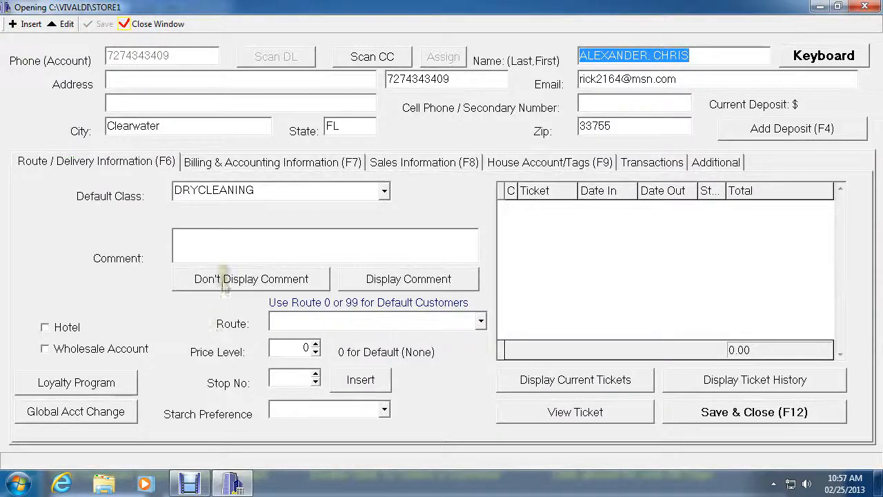
left_click(247, 165)
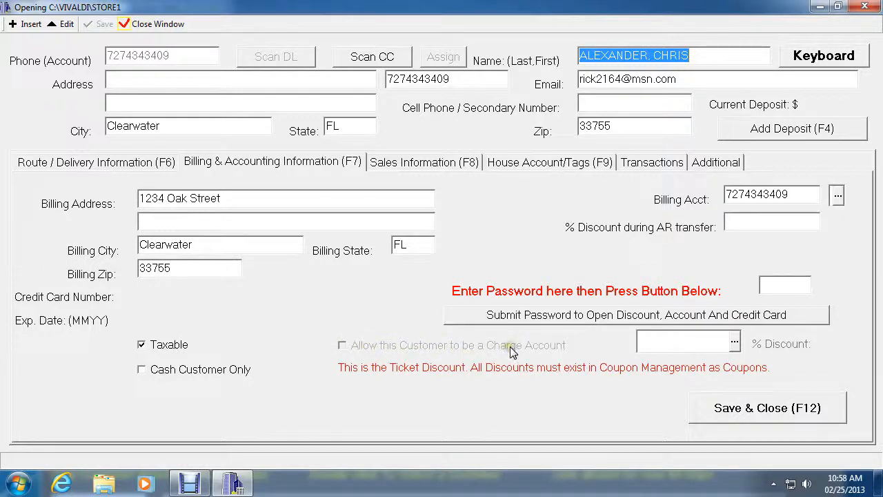
Step: Enter and submit the password that unlocks the customer's discount, account and credit card settings
left_click(464, 350)
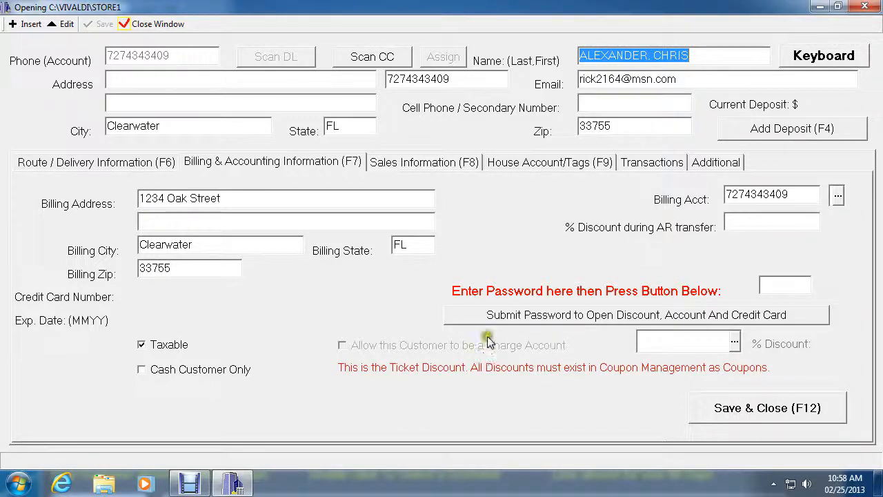
left_click(775, 287)
left_click(786, 287)
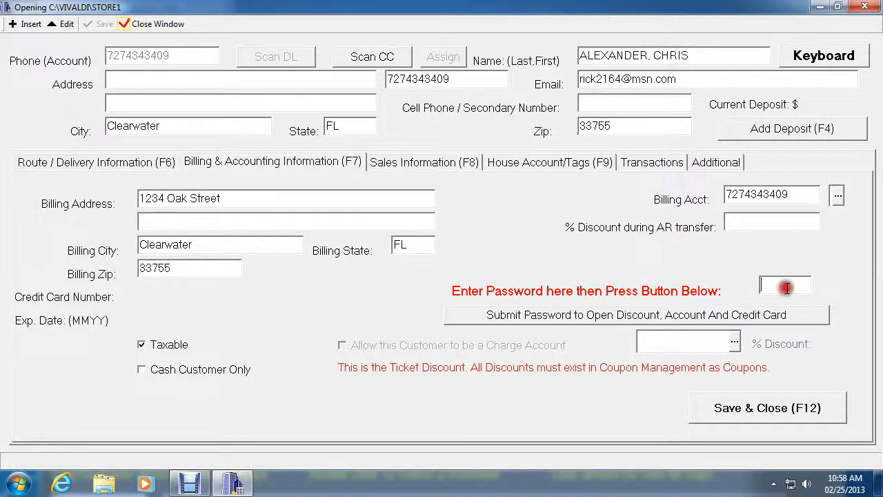
type("****")
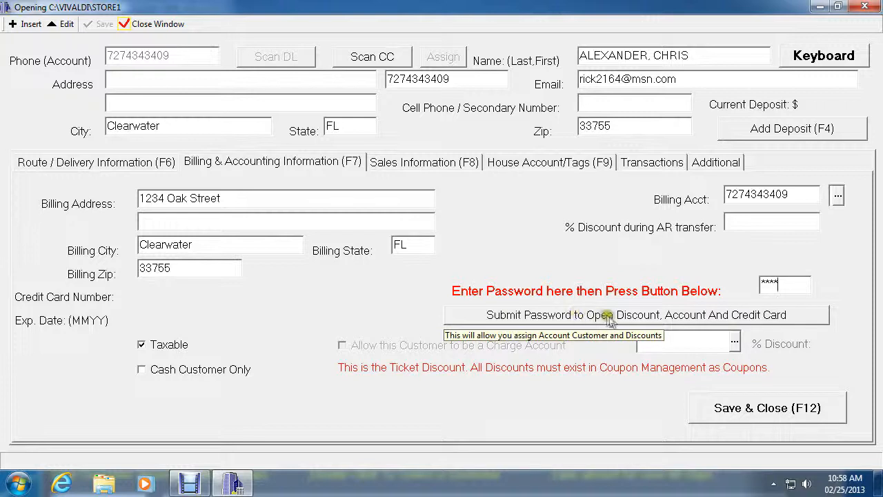
left_click(697, 321)
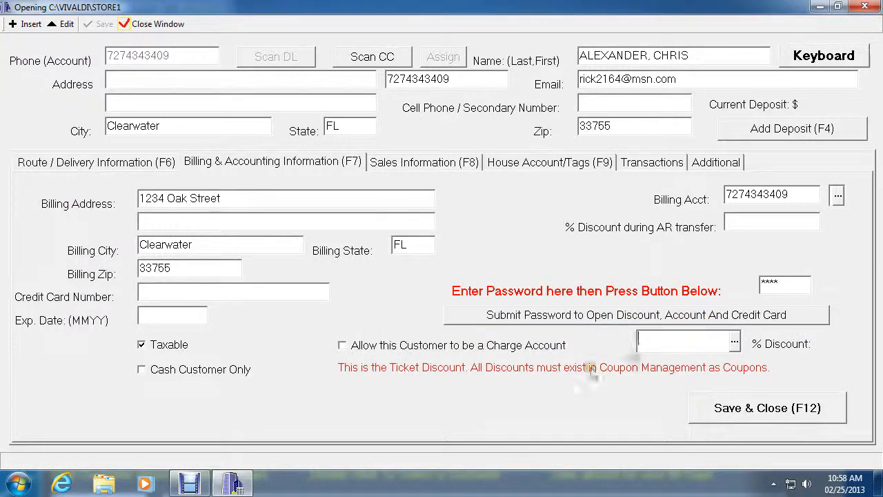
Step: Allow this customer to be a charge account, save the record and return to the main screen
left_click(343, 346)
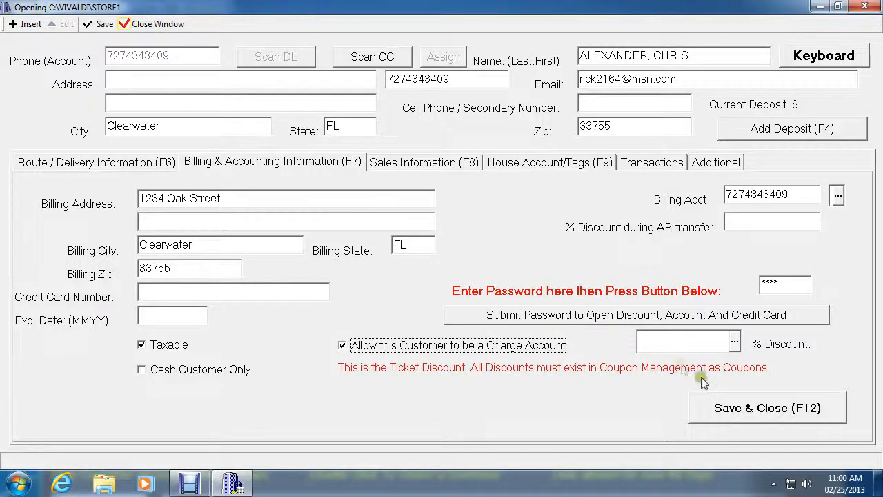
left_click(780, 409)
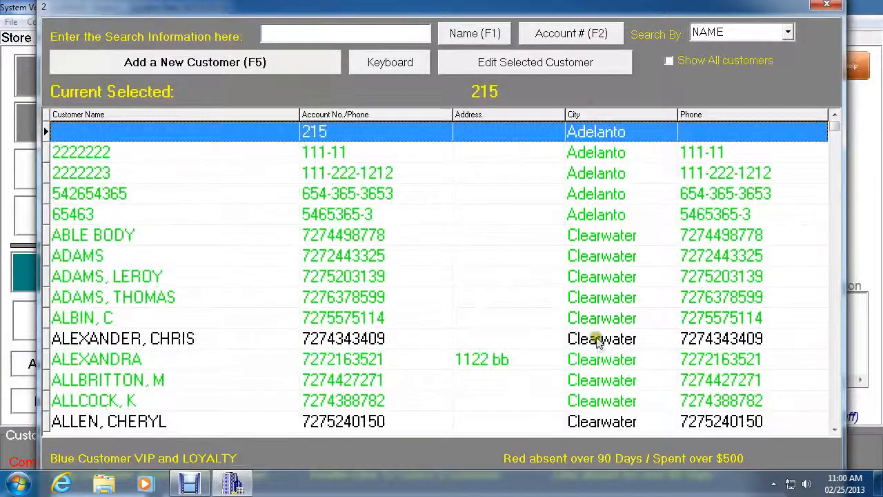
left_click(835, 8)
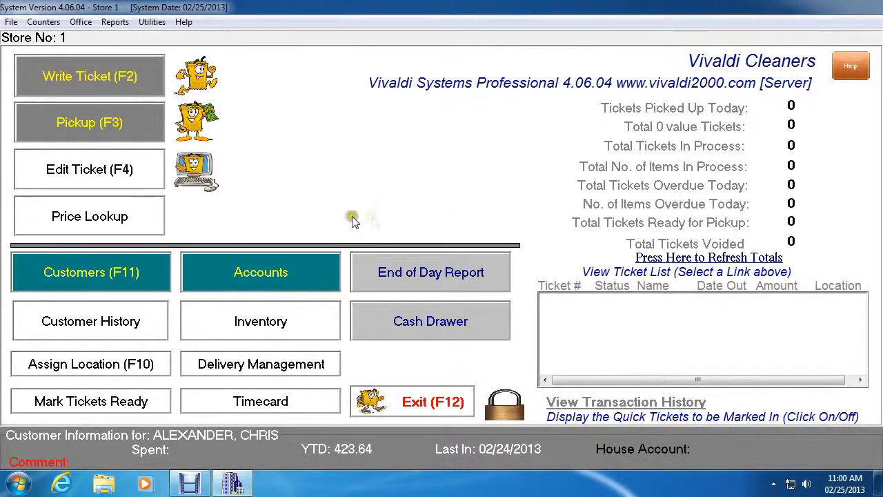
Step: Write a drycleaning ticket for the same customer with 2 sweaters (item H) and 1 scarf
left_click(90, 78)
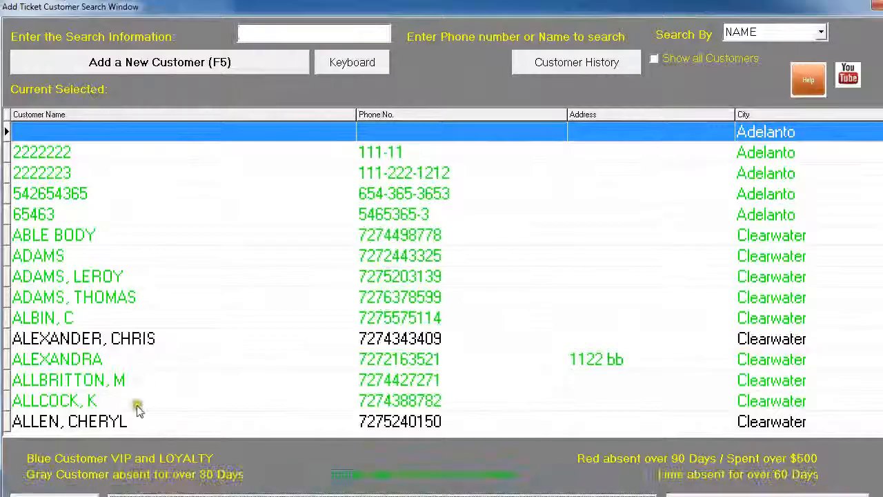
double_click(137, 338)
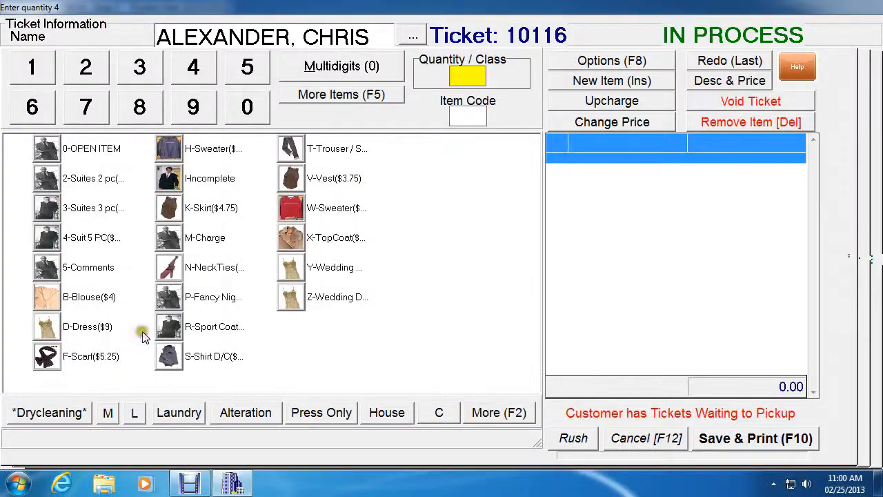
left_click(94, 67)
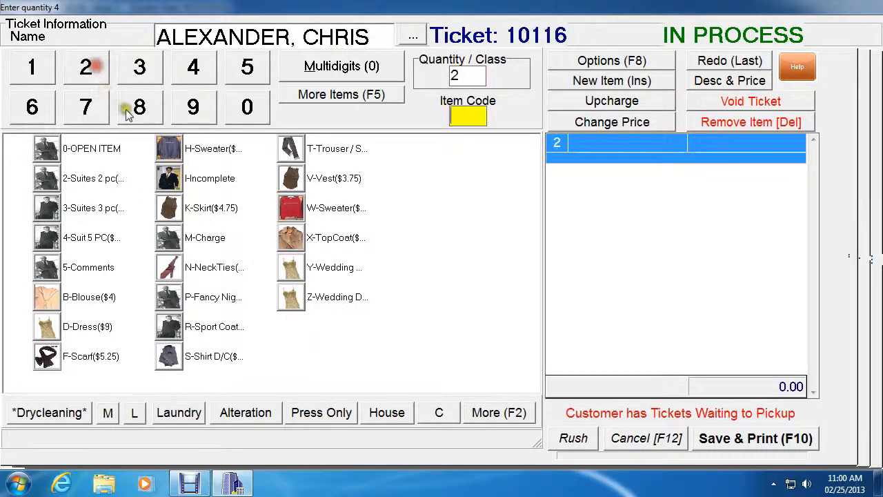
left_click(169, 148)
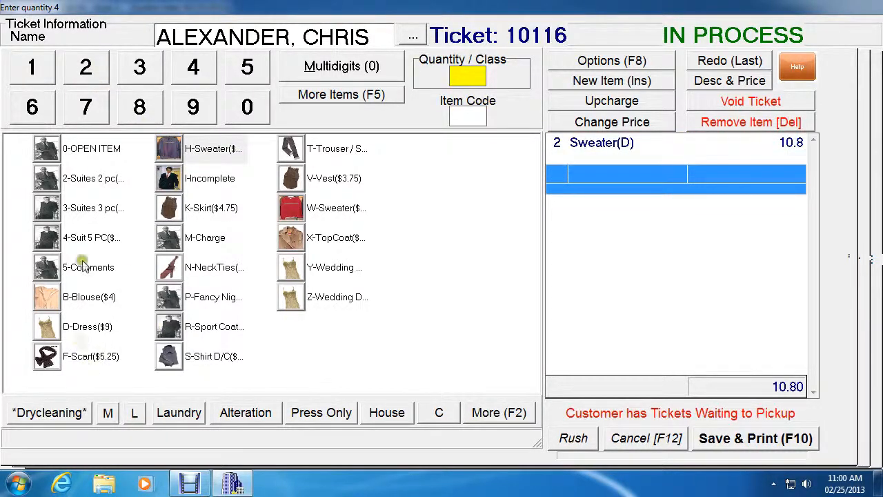
left_click(32, 67)
left_click(46, 356)
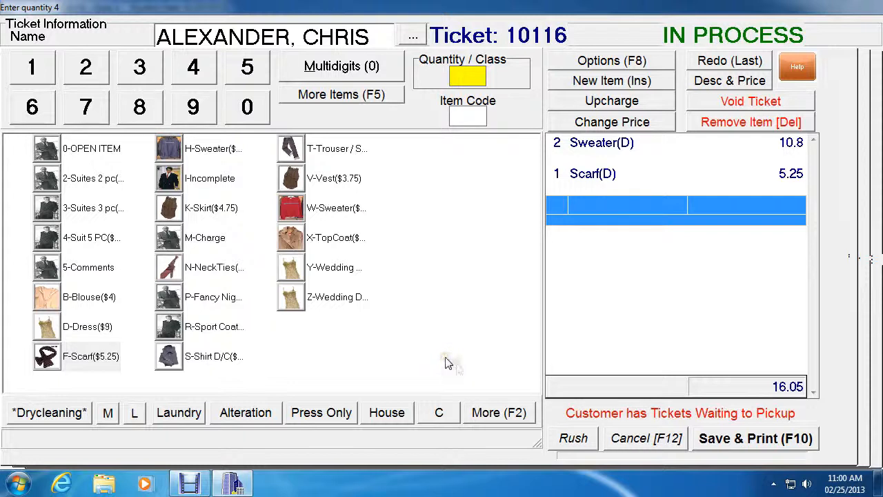
Step: Set the ticket's pickup date to 03/04/2013 and save it without printing
left_click(723, 439)
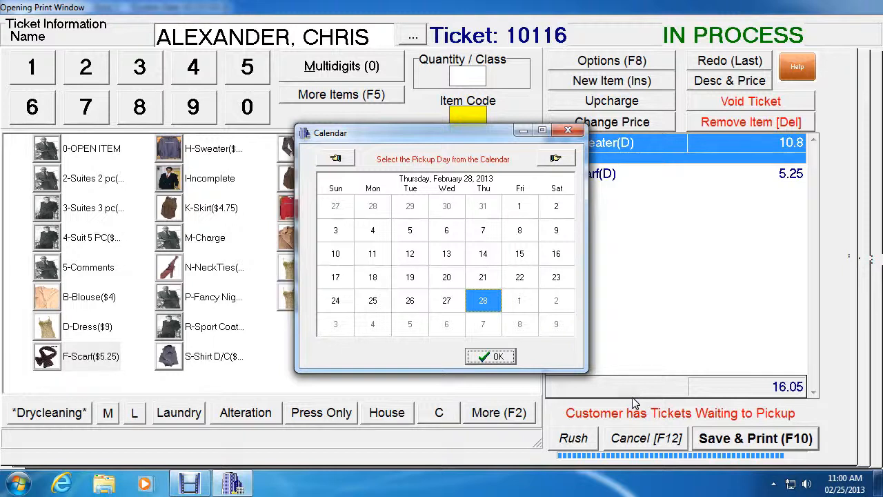
left_click(376, 328)
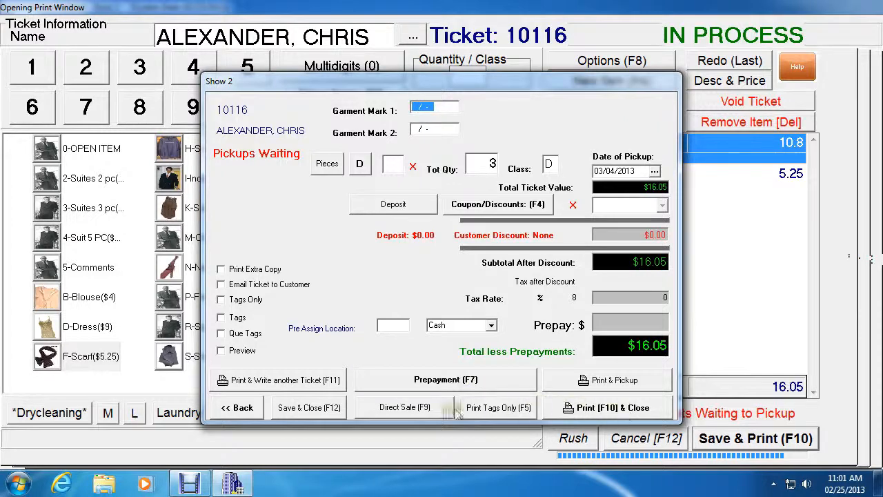
left_click(308, 408)
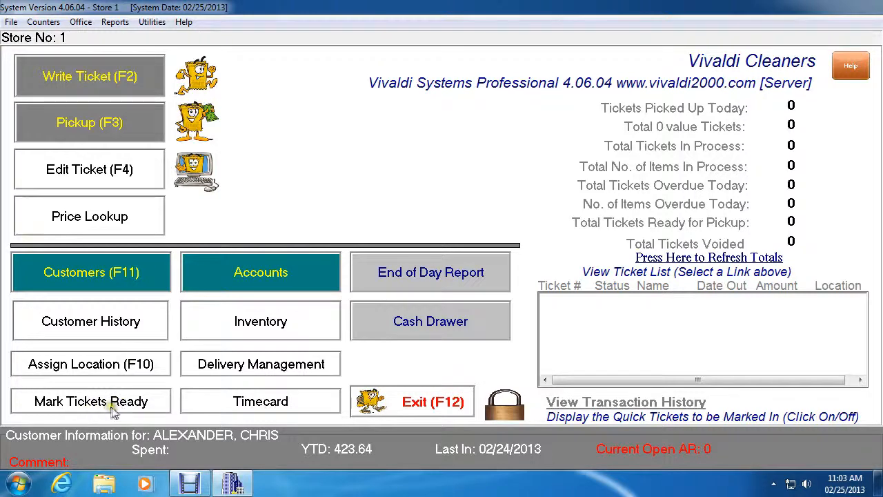
Step: Mark the newly written ticket as ready and return to the main screen
left_click(89, 404)
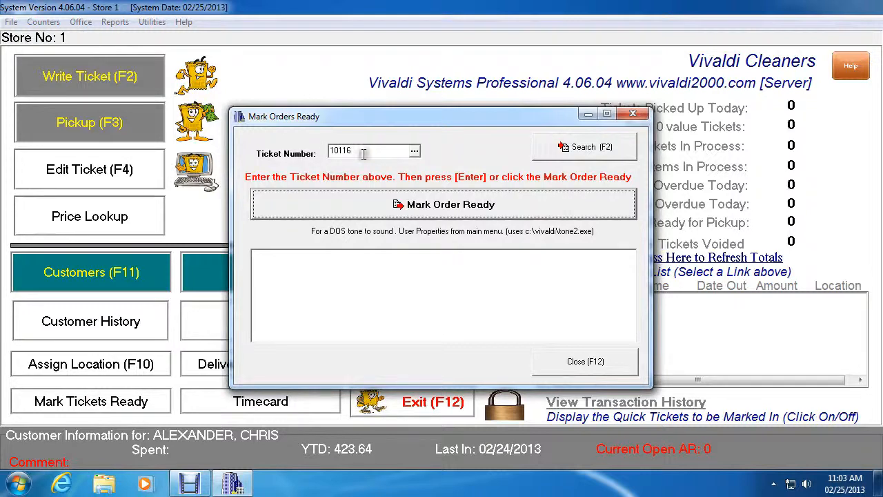
left_click(438, 204)
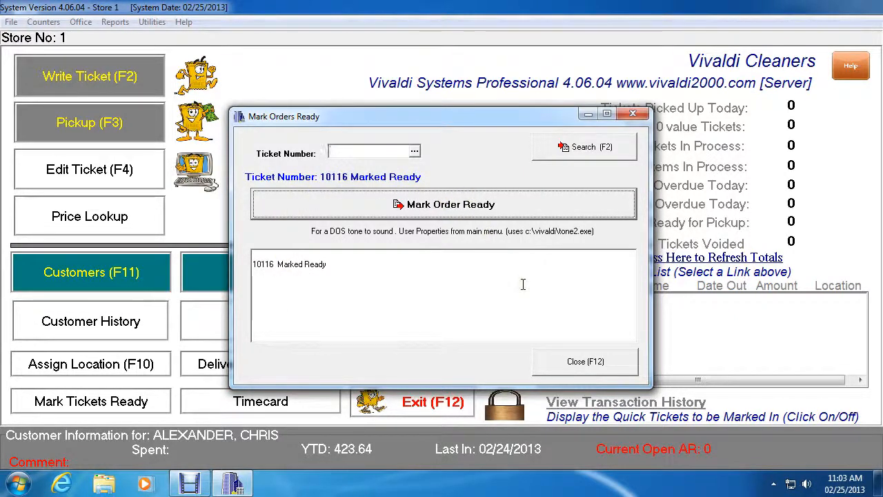
left_click(605, 366)
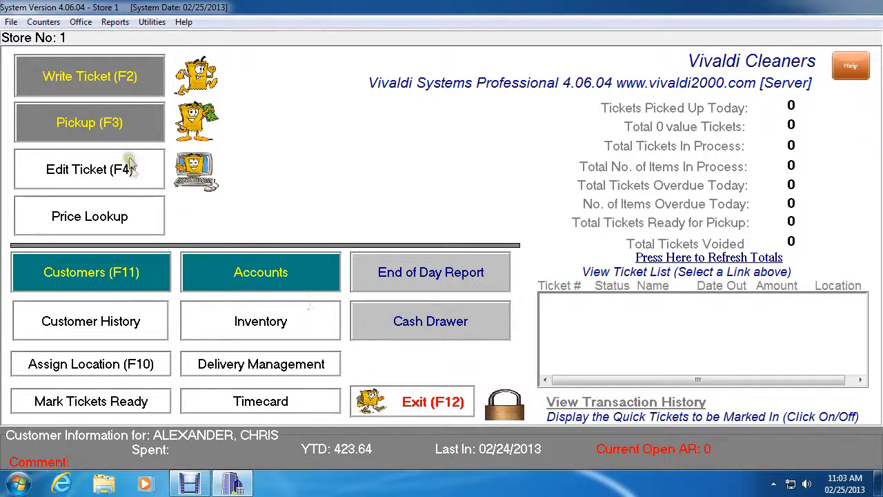
Step: Pick up the customer's ready ticket dated 02/25/2013 and cash it out with the On Account payment type for the full $16.05
left_click(130, 119)
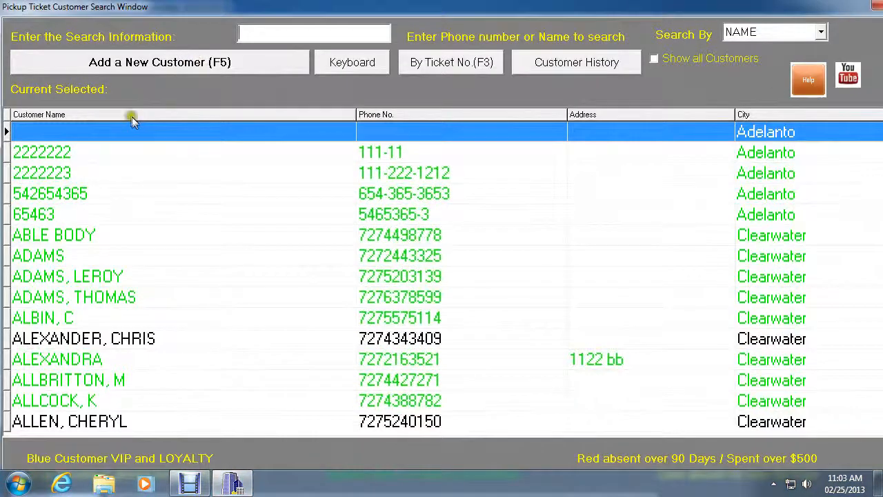
left_click(149, 338)
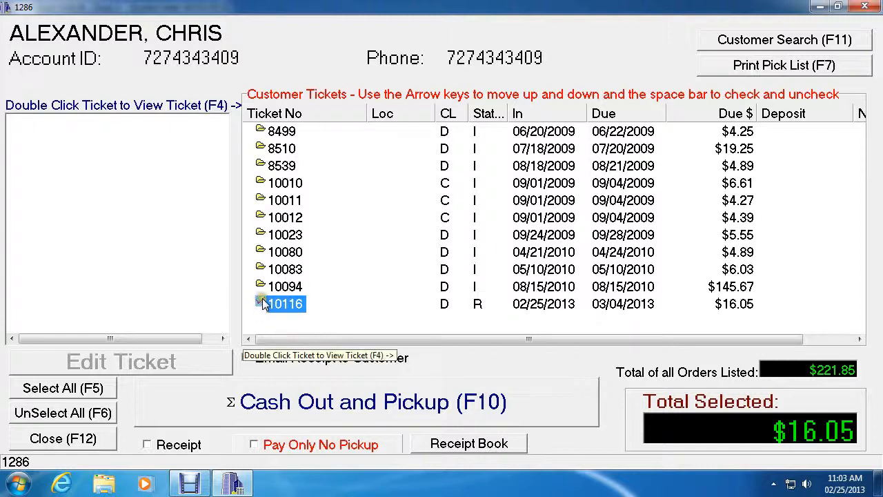
left_click(442, 412)
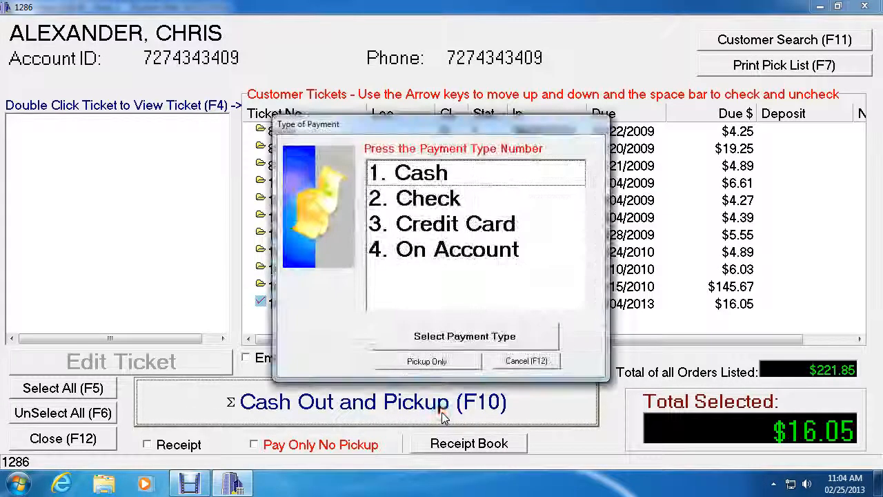
double_click(420, 255)
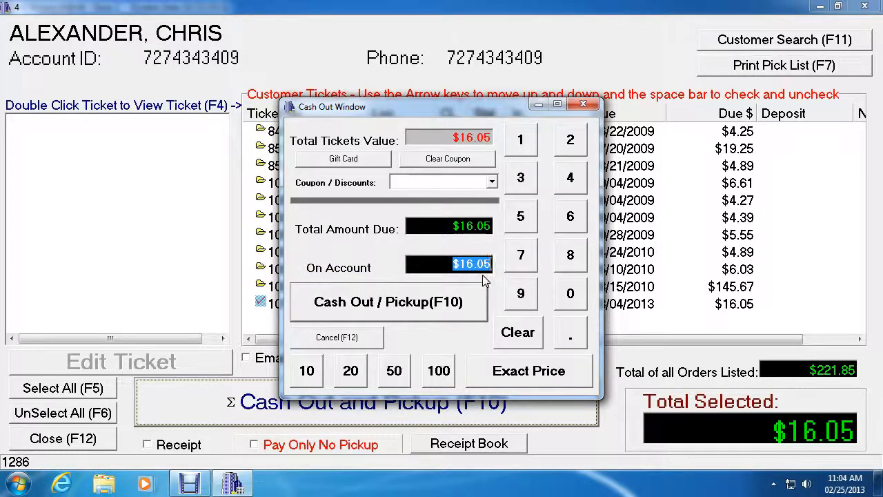
left_click(369, 312)
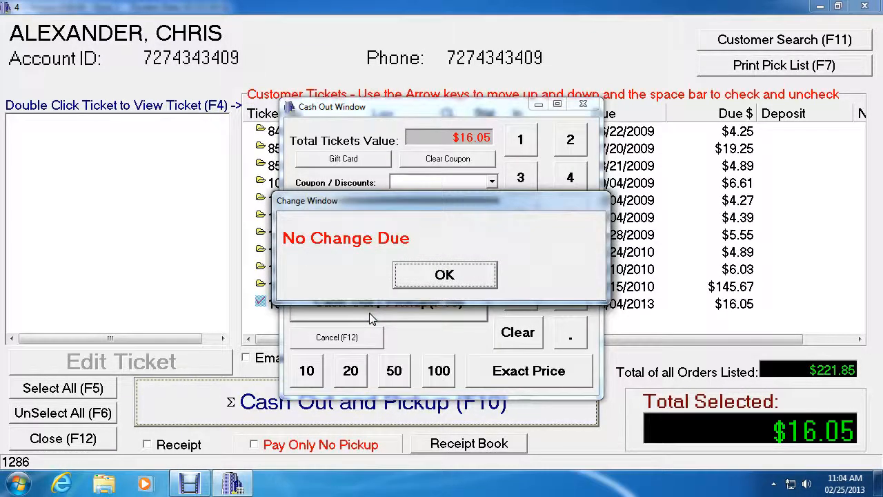
left_click(443, 275)
left_click(443, 275)
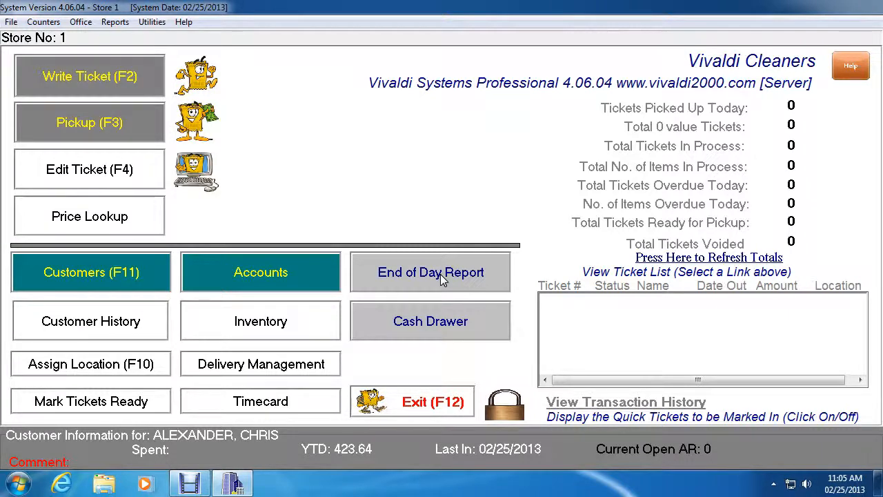
Step: Z out cash drawer 1 for all dates and acknowledge the completion message
left_click(456, 323)
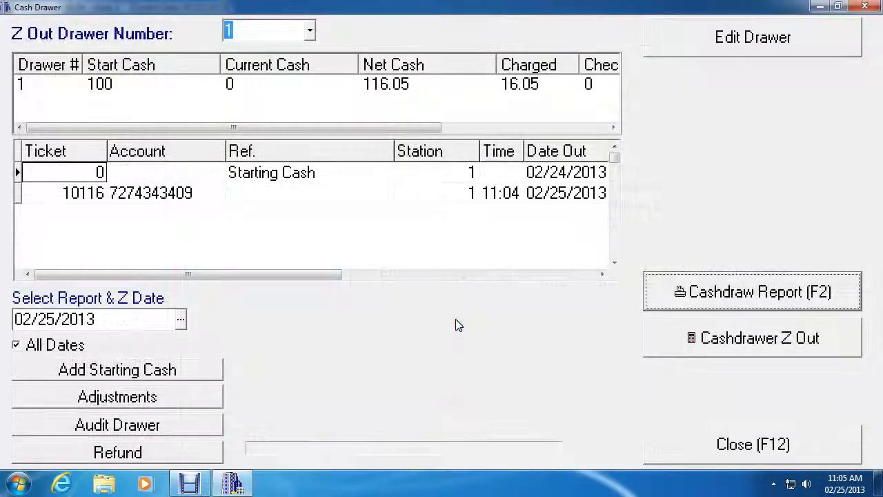
left_click(737, 340)
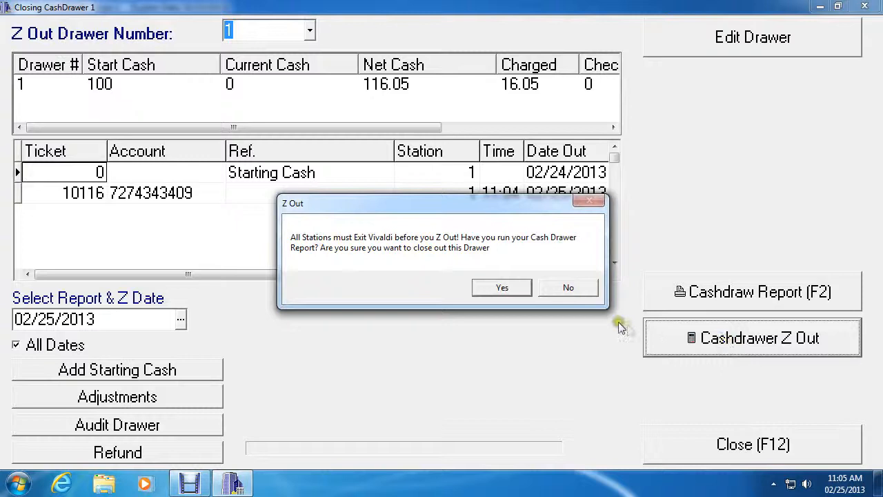
left_click(495, 291)
left_click(441, 265)
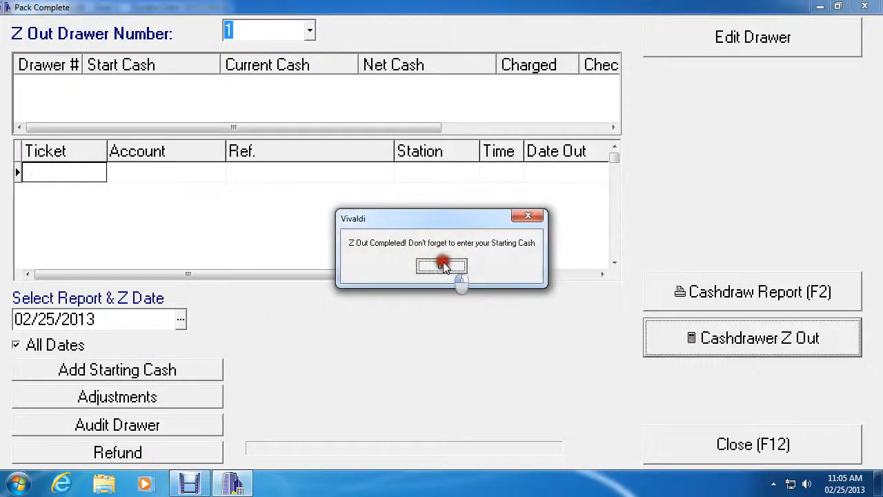
Step: Open the starting cash entry for drawer 1, logging in with the password
left_click(207, 370)
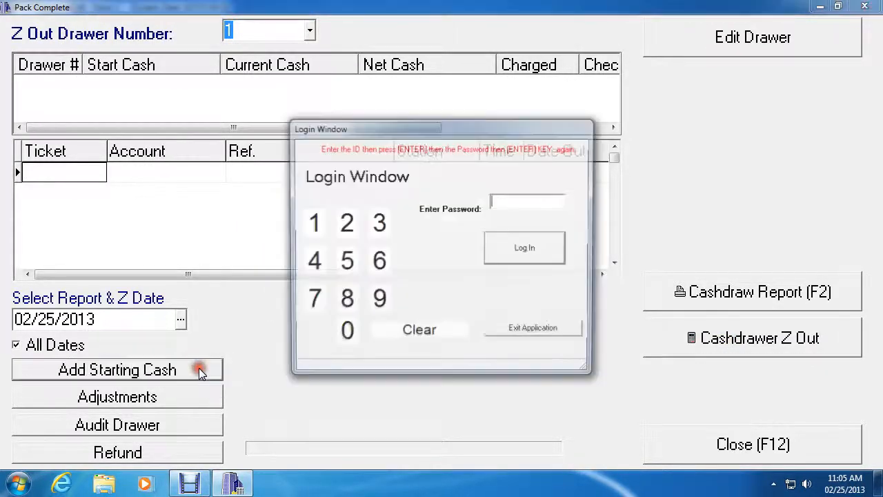
type("**")
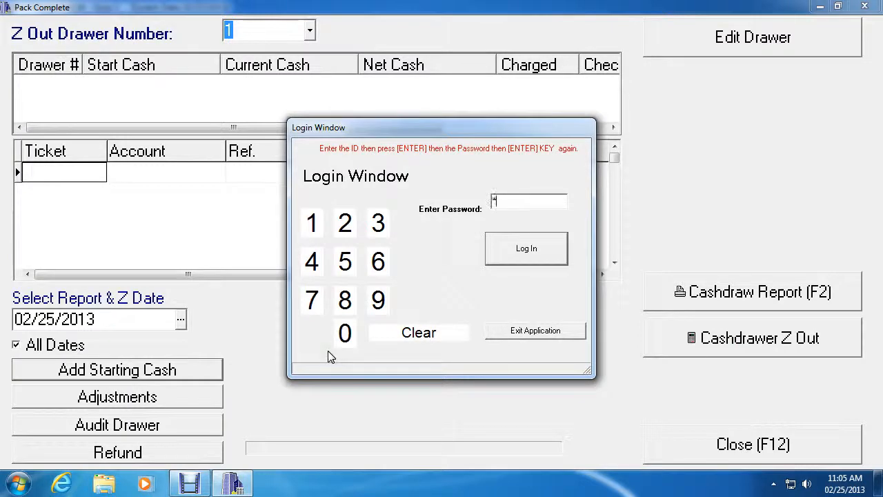
key("Return")
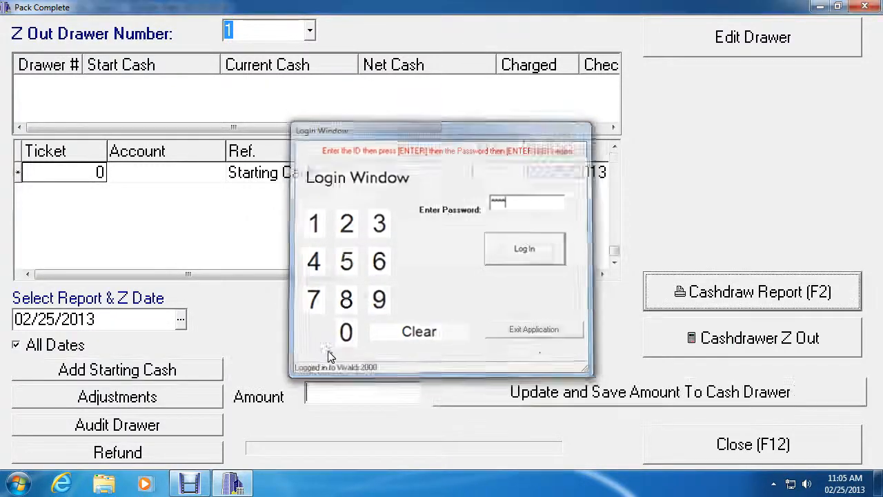
Step: Save a starting cash amount of 100 to drawer 1 and return to the main screen
type("100")
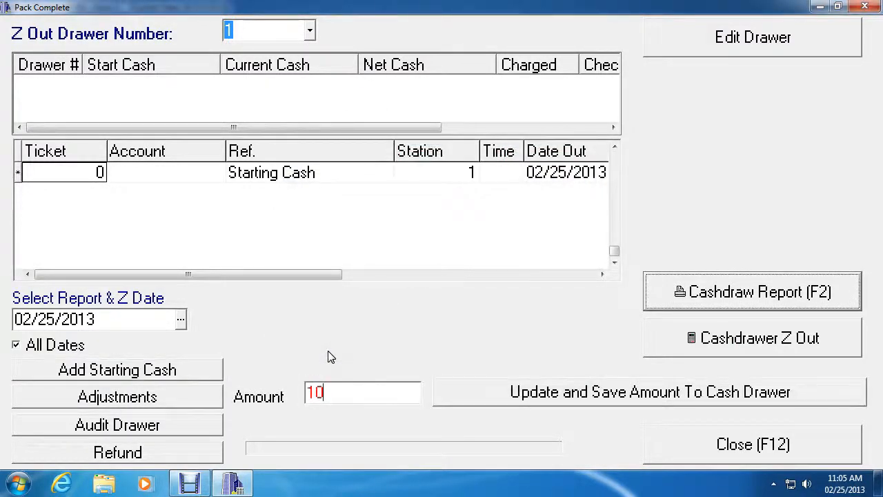
left_click(564, 392)
left_click(744, 446)
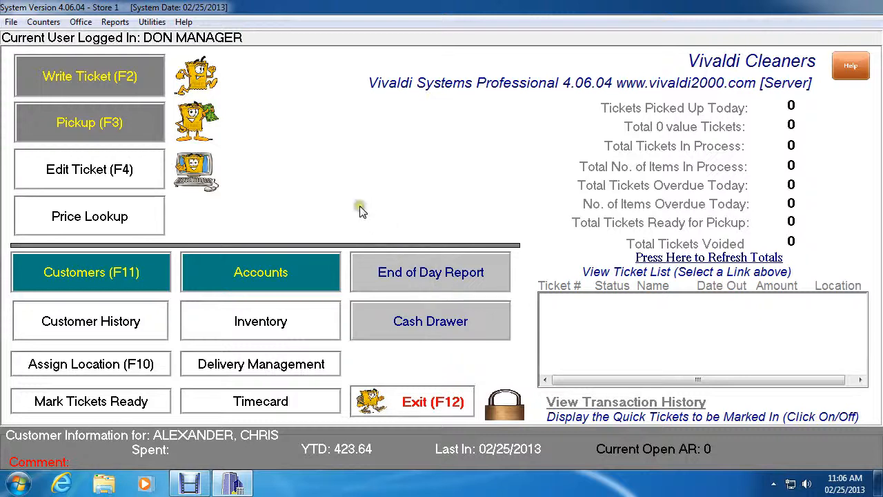
Step: Open the charge customer's accounts receivable record and widen the Ticket column so the full ticket number shows
left_click(301, 287)
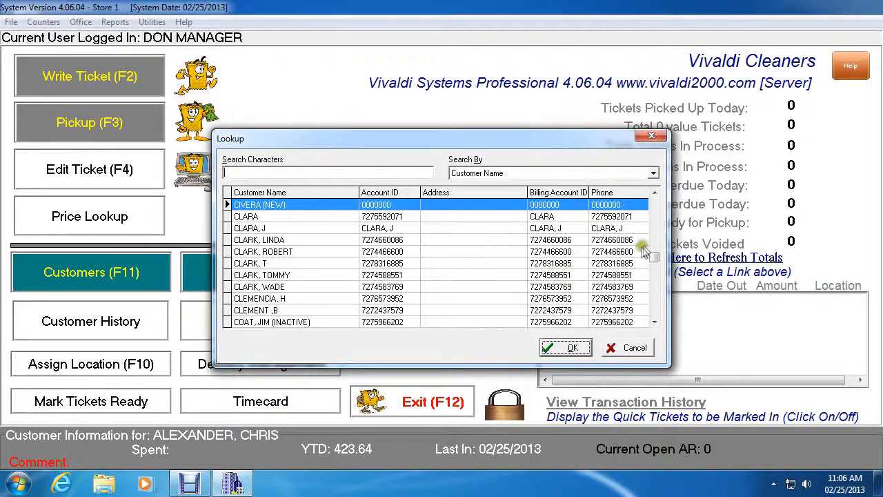
left_click_drag(655, 258, 652, 201)
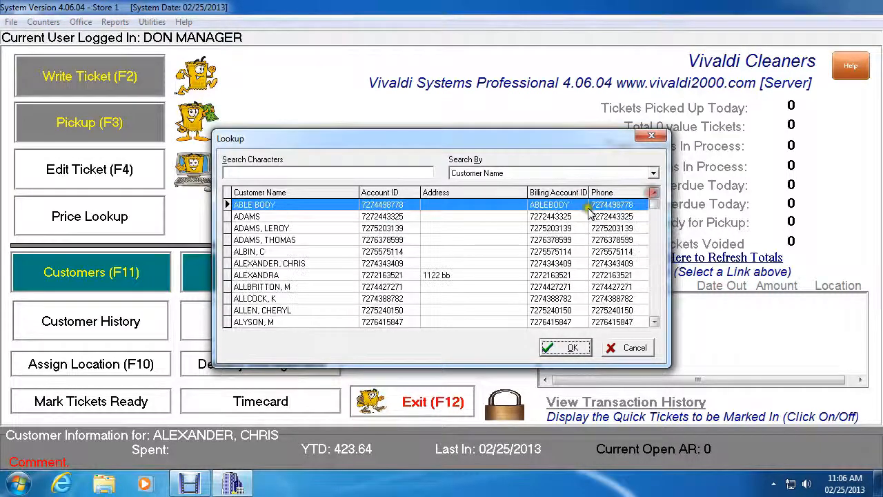
left_click(292, 263)
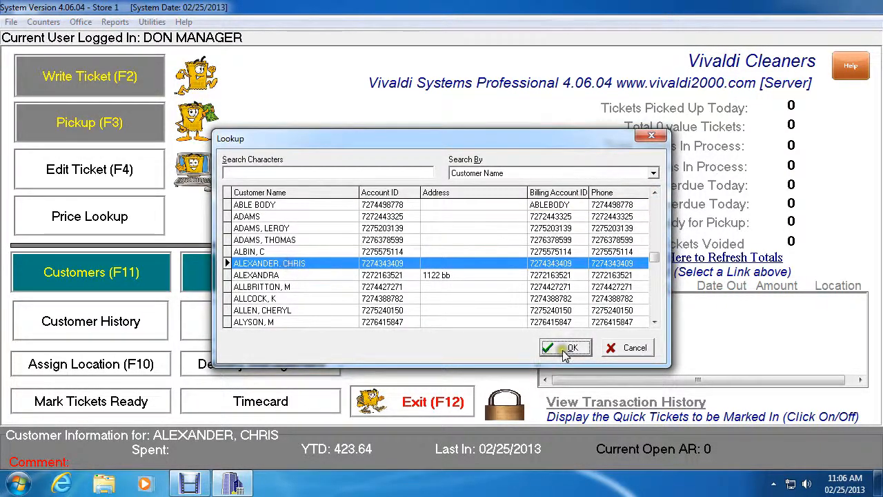
left_click(564, 350)
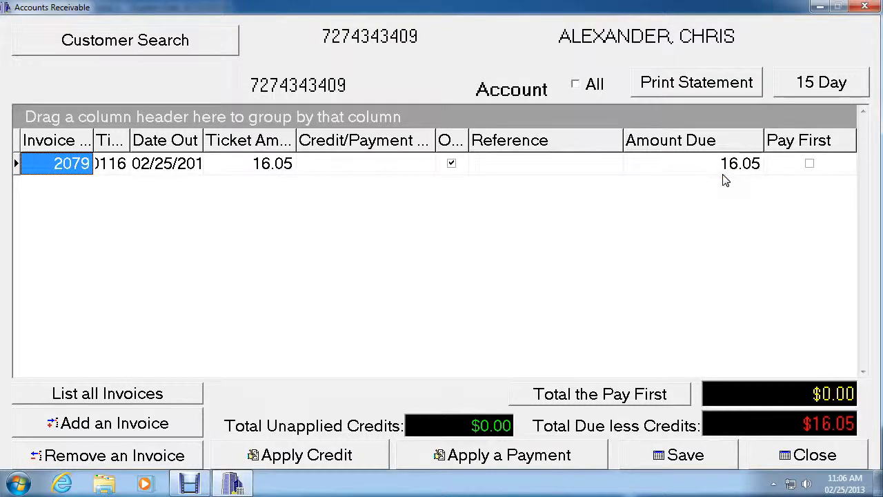
left_click_drag(128, 140, 153, 138)
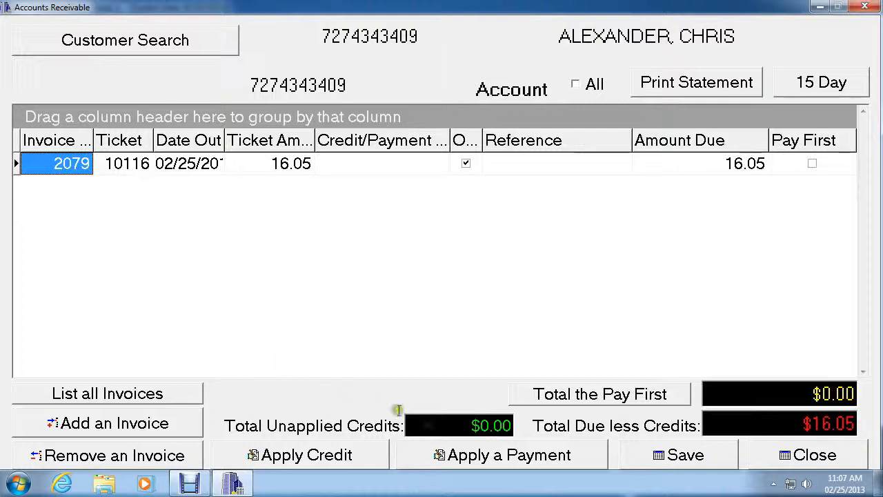
Step: Start a payment on the account with the amount 15.00 and check reference 123
left_click(449, 459)
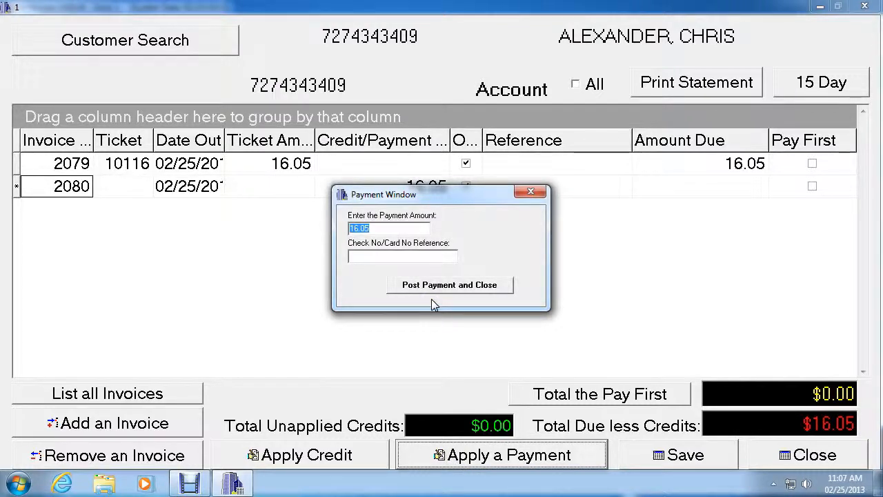
type("150")
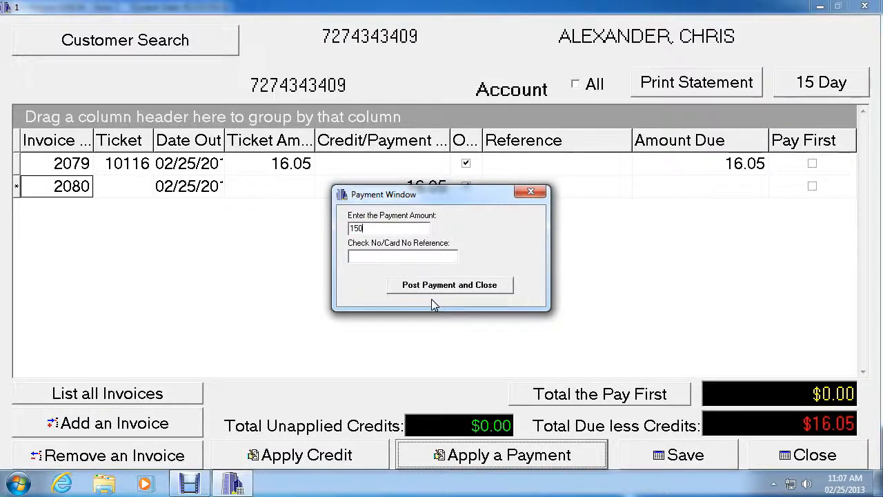
key("BackSpace")
type(".00")
left_click(398, 258)
type("123")
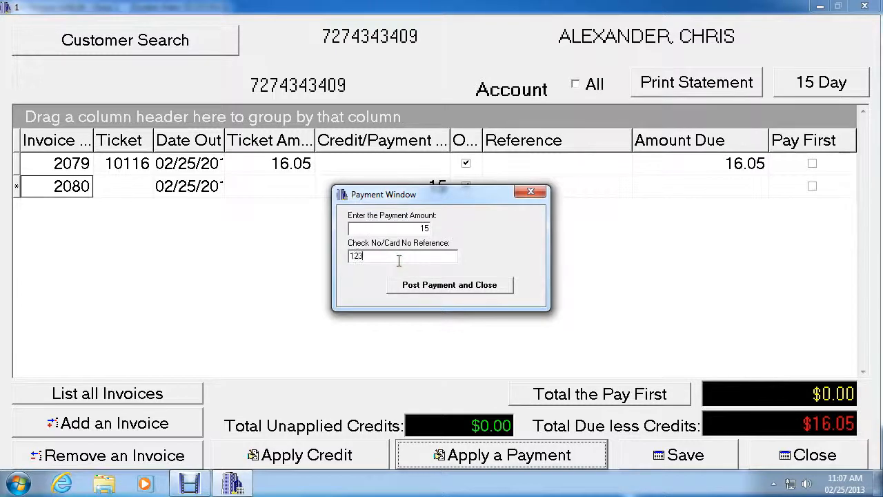
Step: Post the payment as a Check and decline applying the credit to open invoices
left_click(436, 295)
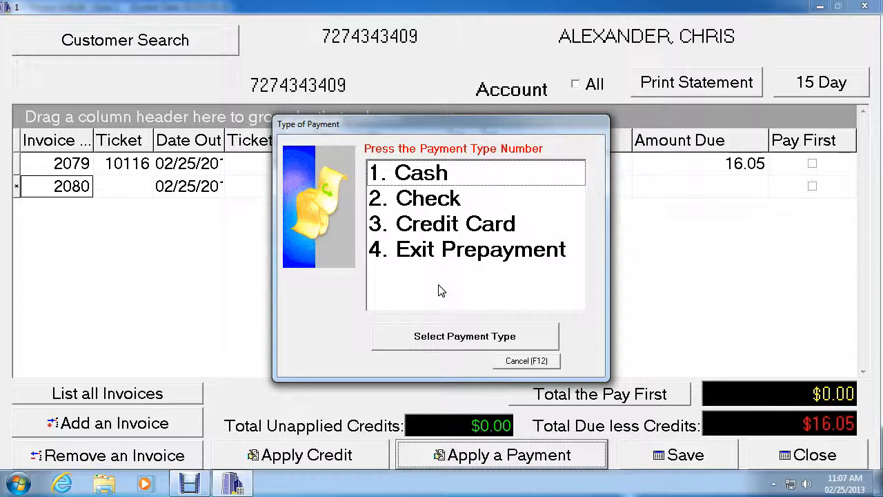
left_click(450, 200)
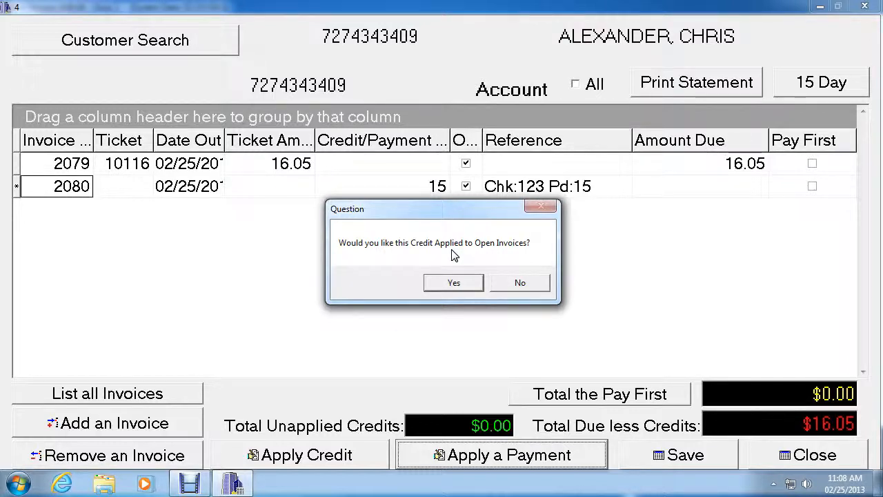
left_click(515, 283)
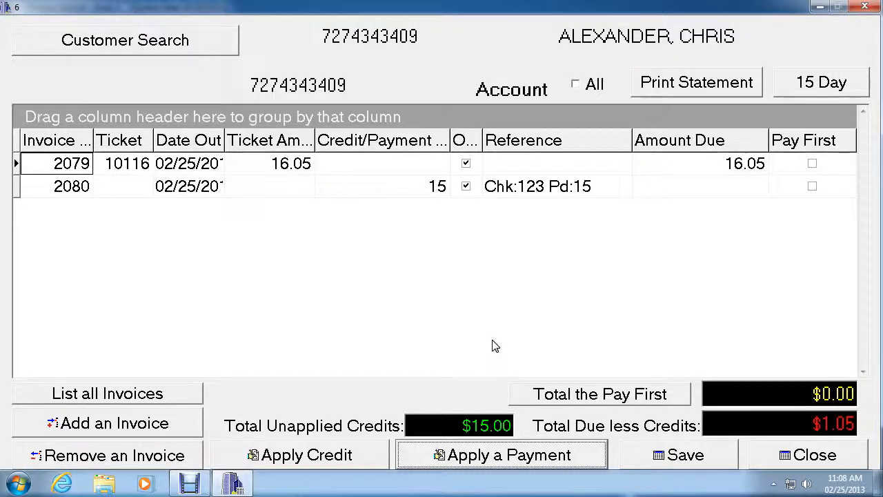
Step: Preview one copy of the customer's A/R statement using the Brother DCP-7065DN printer
left_click(685, 78)
left_click(687, 77)
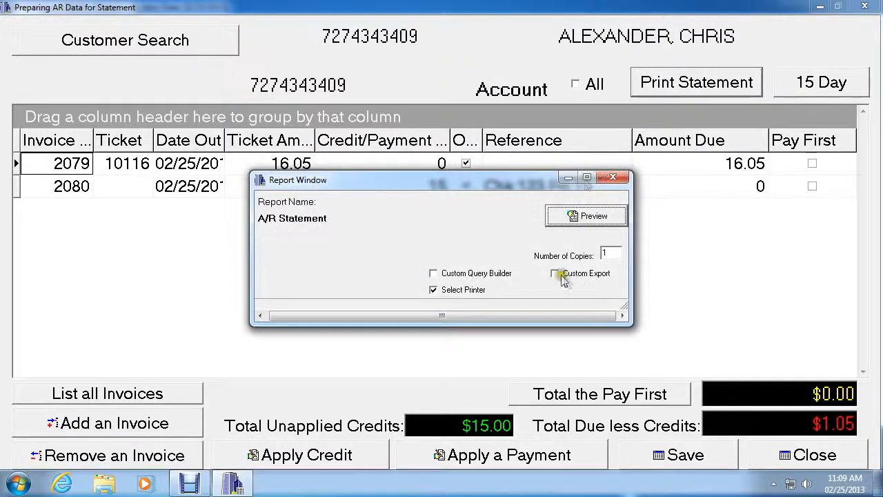
left_click(586, 217)
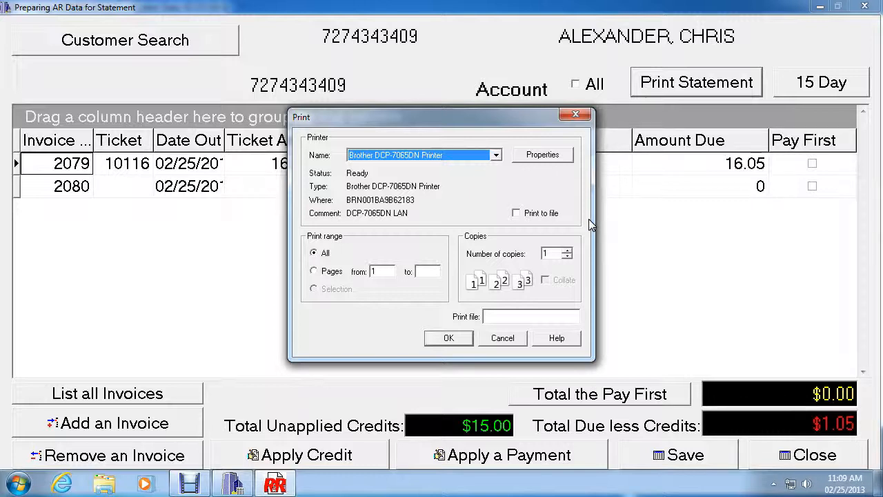
left_click(461, 341)
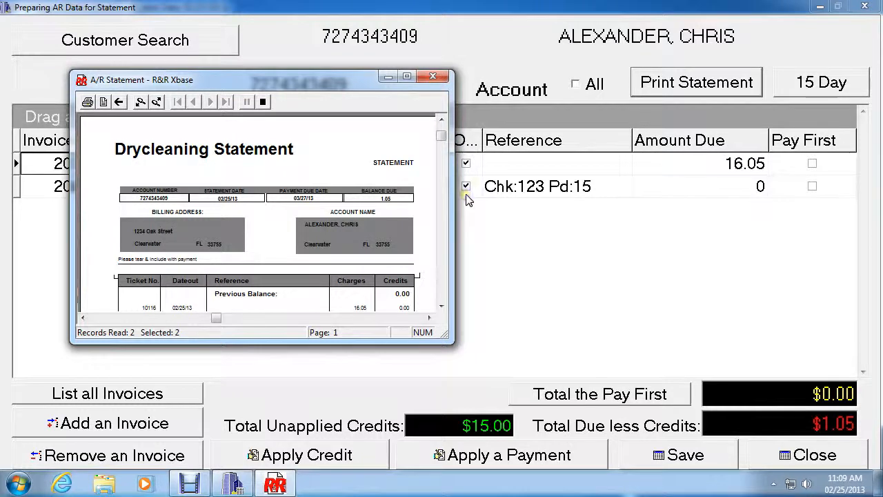
Step: Maximize the statement preview, review its charges, credits and balance due, and close the preview
left_click(406, 76)
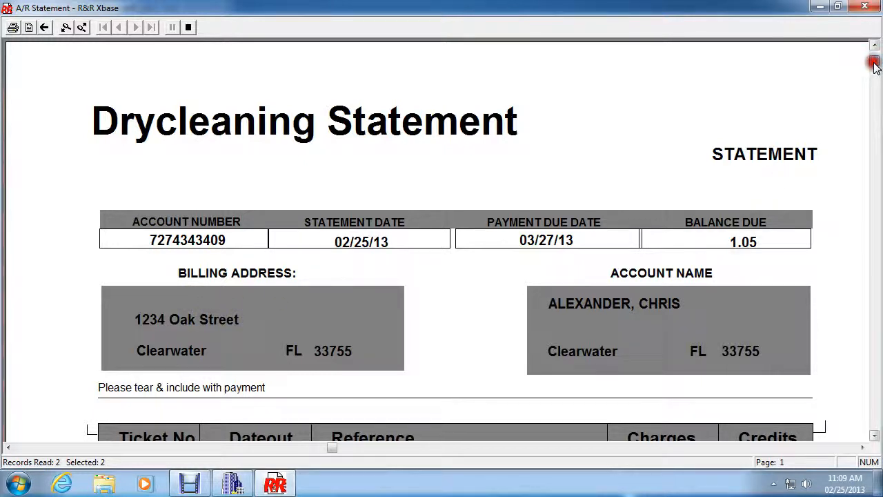
left_click_drag(873, 63, 870, 95)
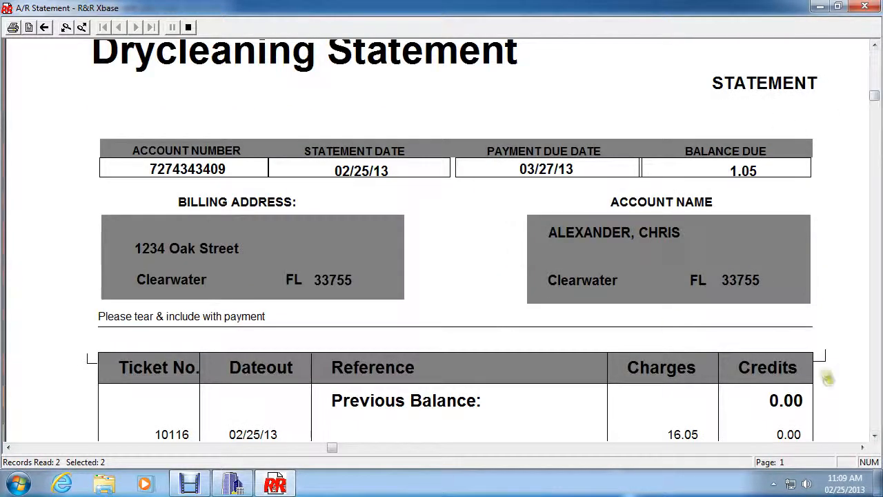
left_click(874, 435)
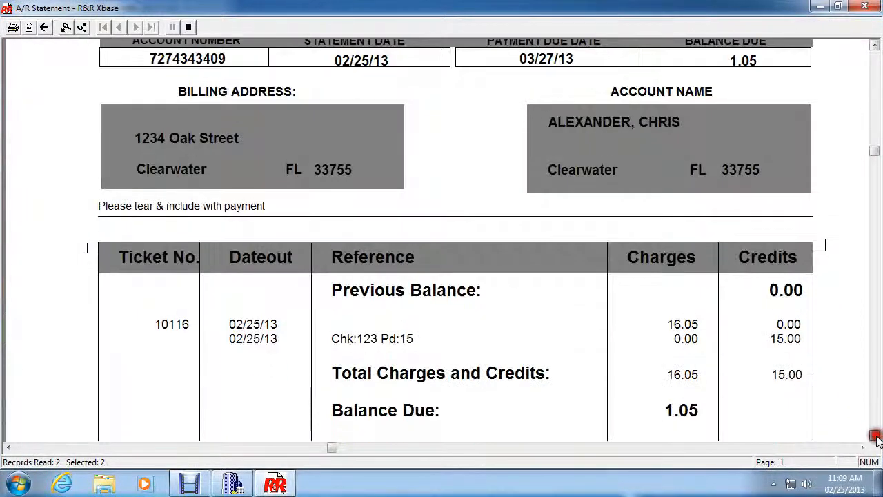
left_click_drag(876, 438, 874, 439)
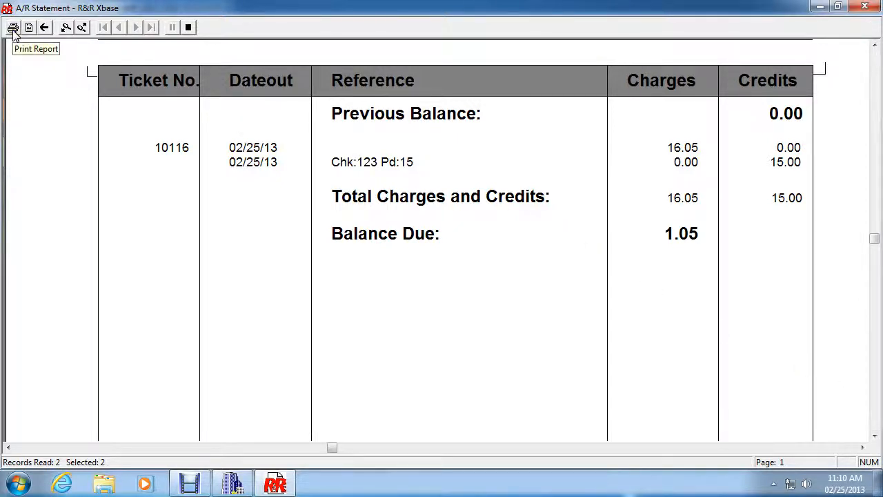
left_click(190, 29)
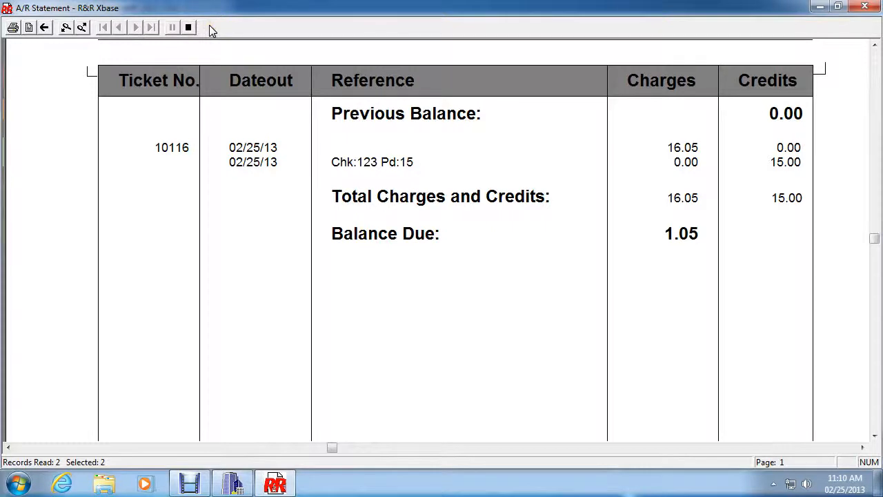
left_click(189, 28)
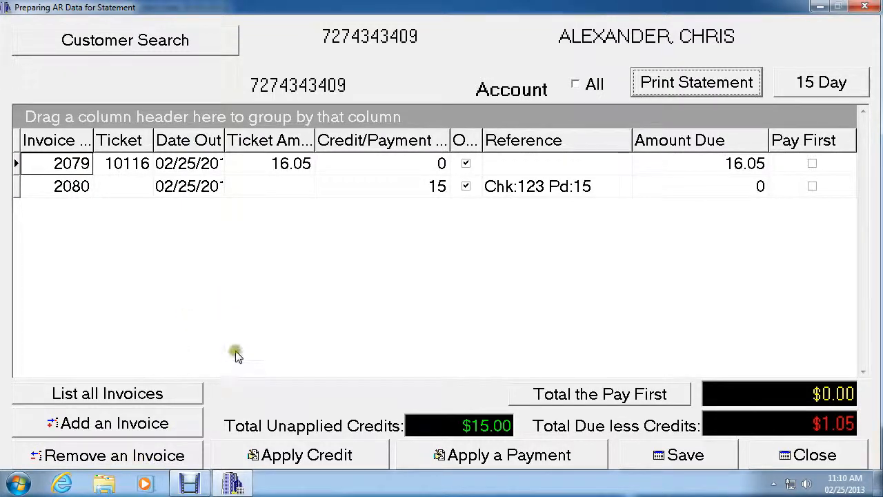
left_click(193, 188)
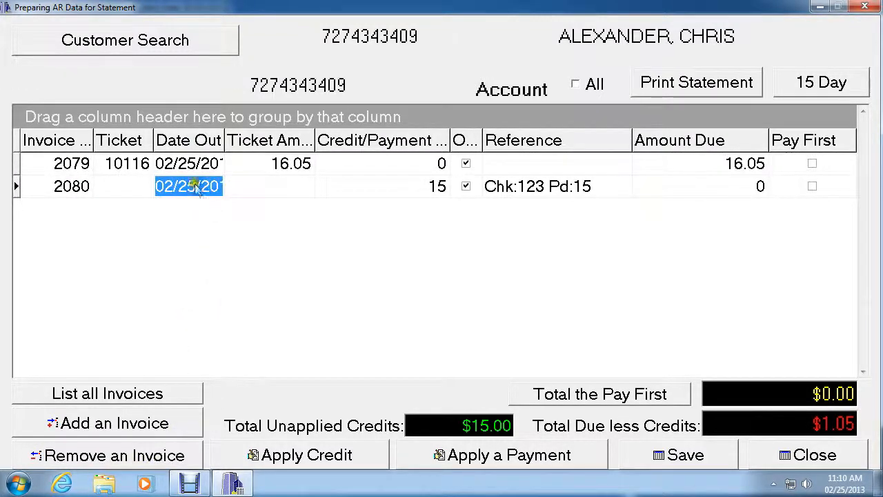
left_click_drag(193, 187, 197, 165)
left_click(195, 190)
left_click(197, 165)
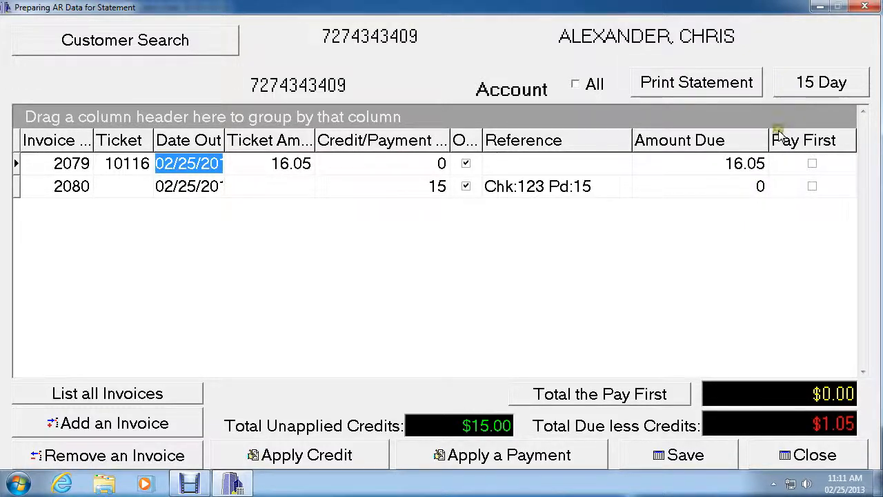
Step: Save and close the customer's accounts receivable record, and exit the dry cleaning program
left_click(678, 456)
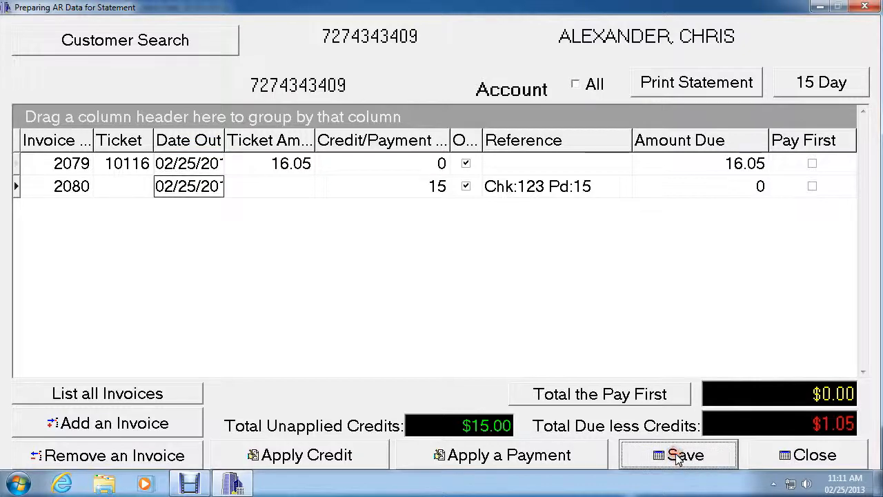
left_click(786, 458)
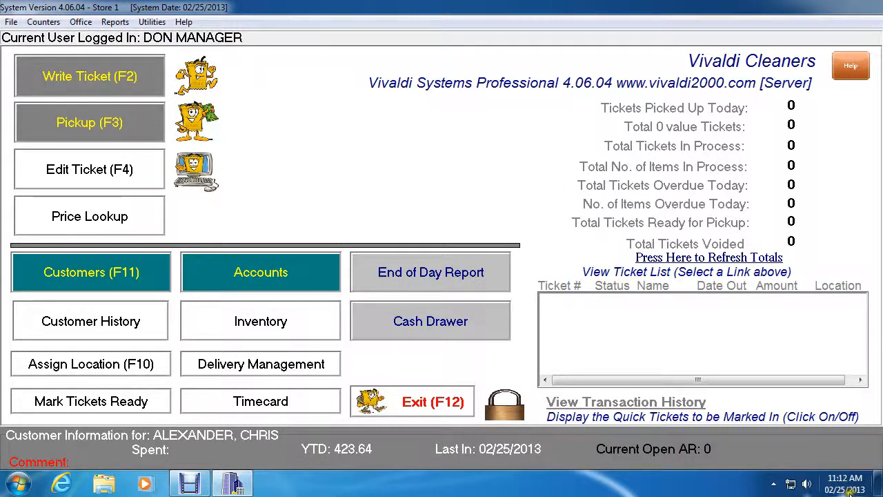
mouse_move(839, 491)
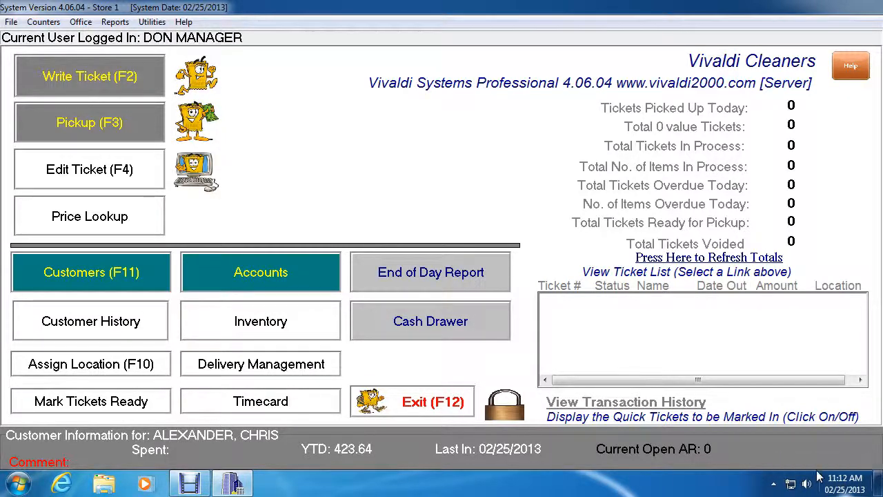
mouse_move(821, 476)
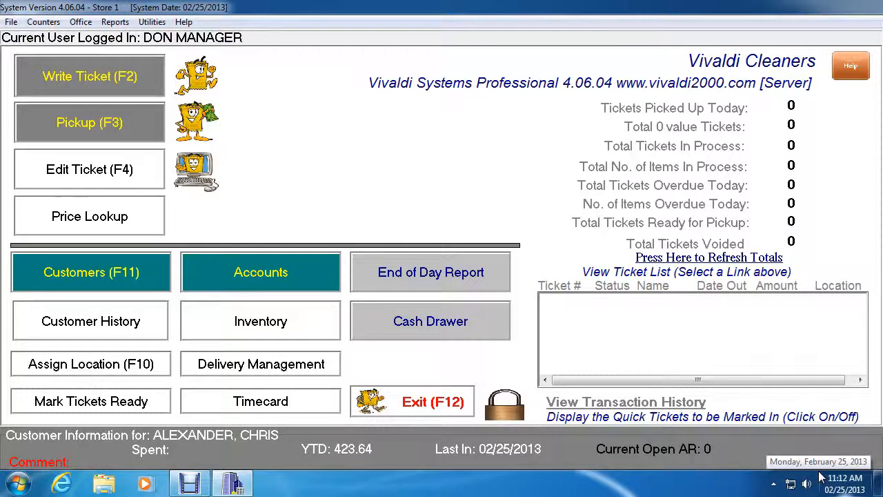
left_click(426, 407)
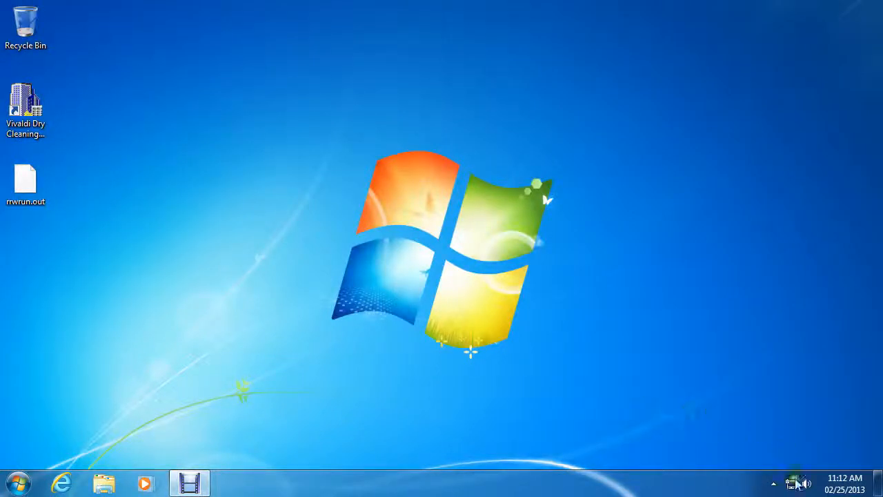
Step: Set the Windows system date back to January 31, 2013 and apply the date and time settings
left_click(833, 490)
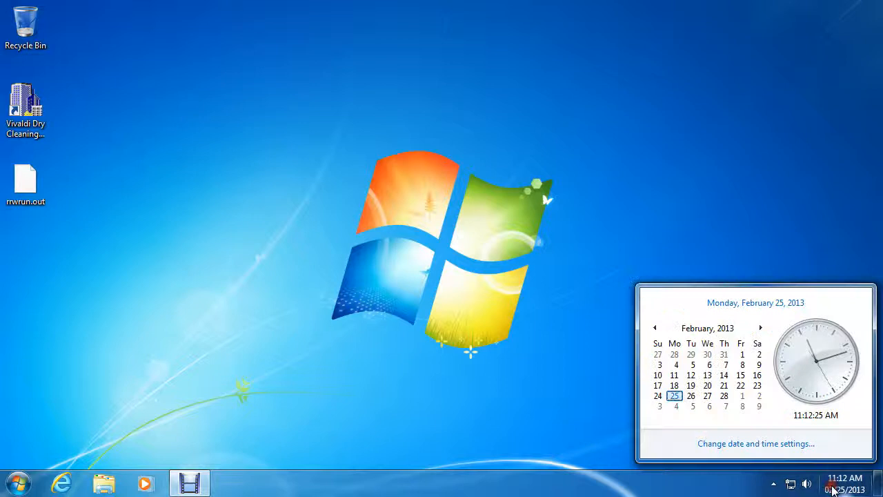
left_click(747, 448)
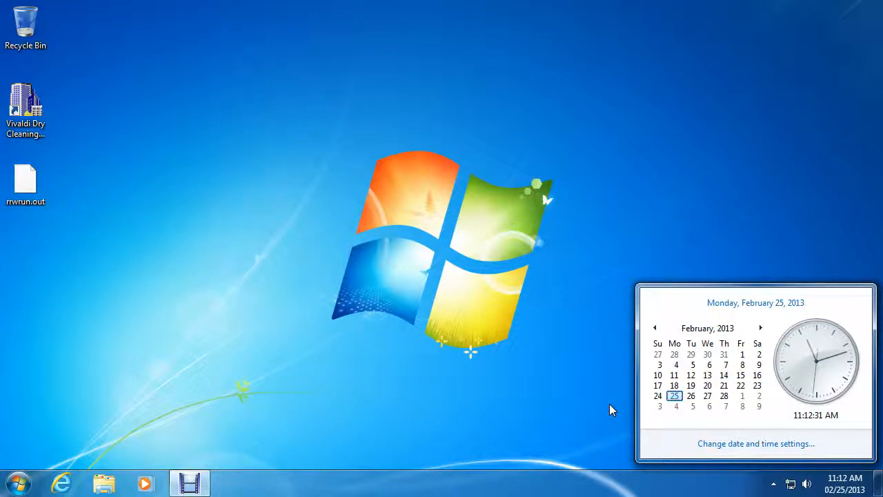
left_click(739, 446)
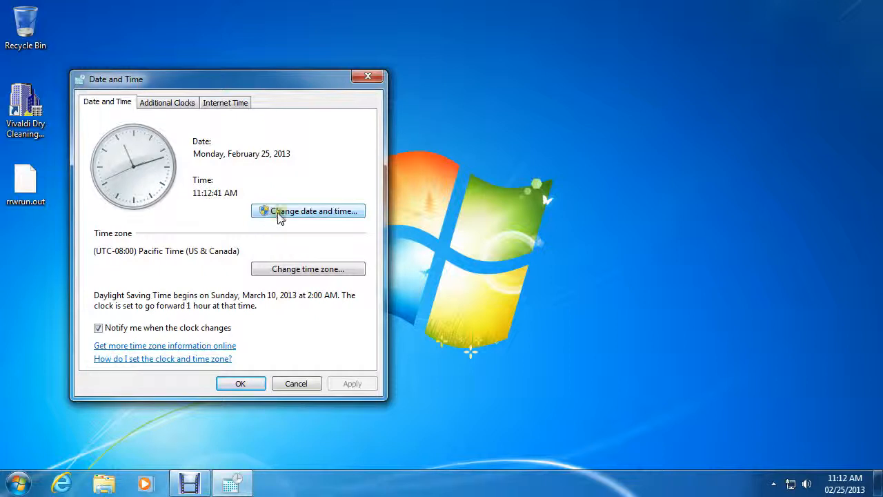
left_click(287, 212)
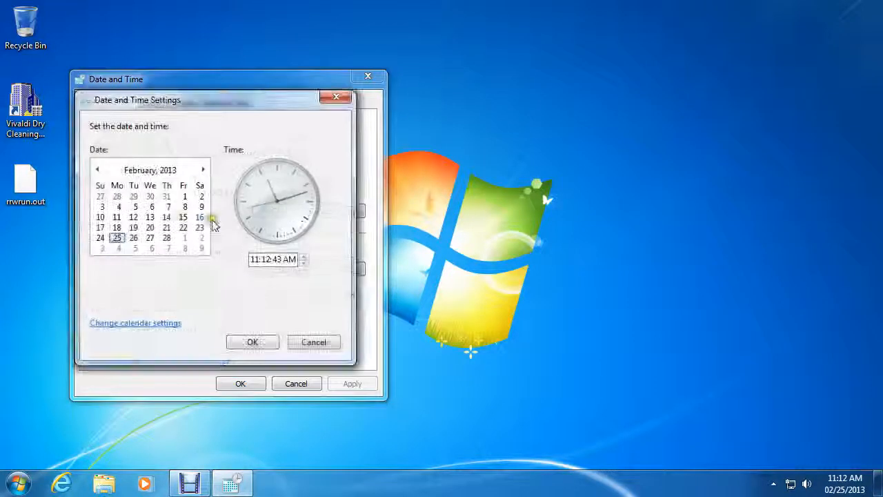
left_click(165, 198)
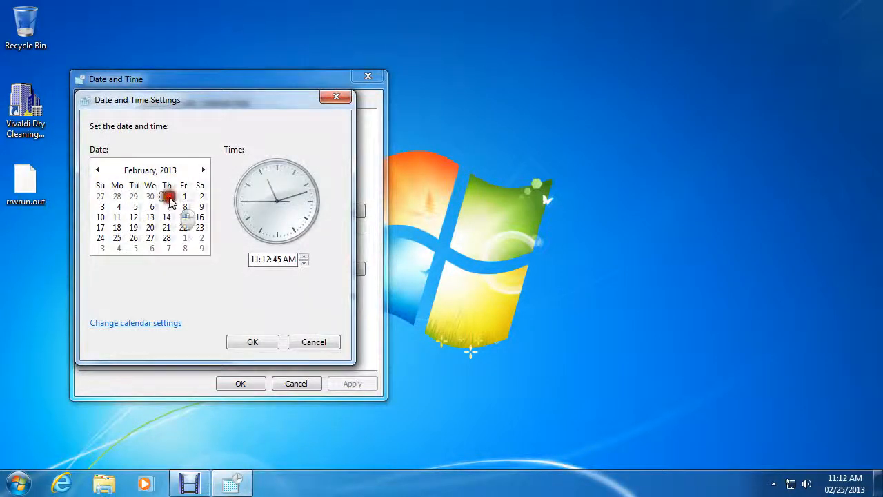
left_click(254, 341)
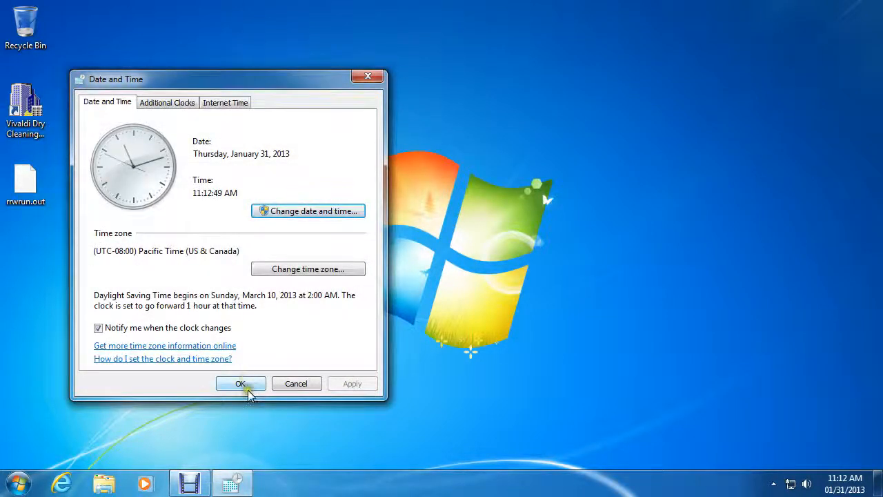
left_click(246, 385)
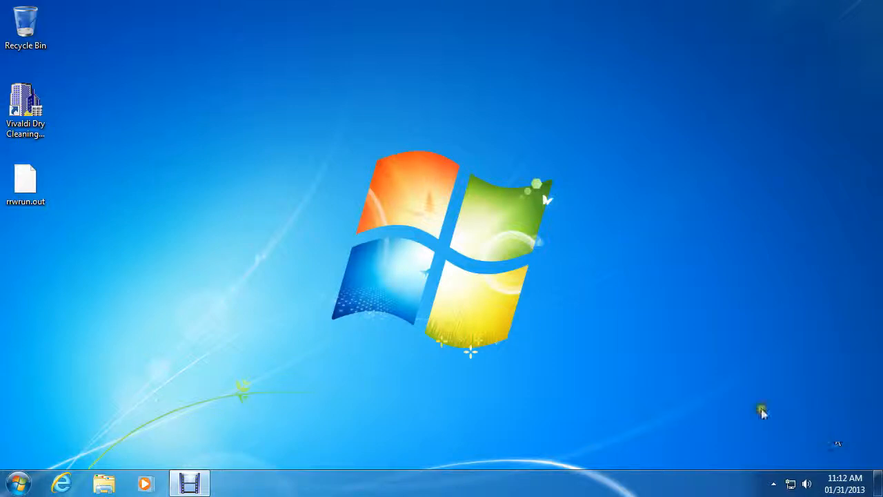
Step: Start the Vivaldi Dry Cleaning program from the desktop and bring up its main screen
left_click(38, 117)
double_click(38, 117)
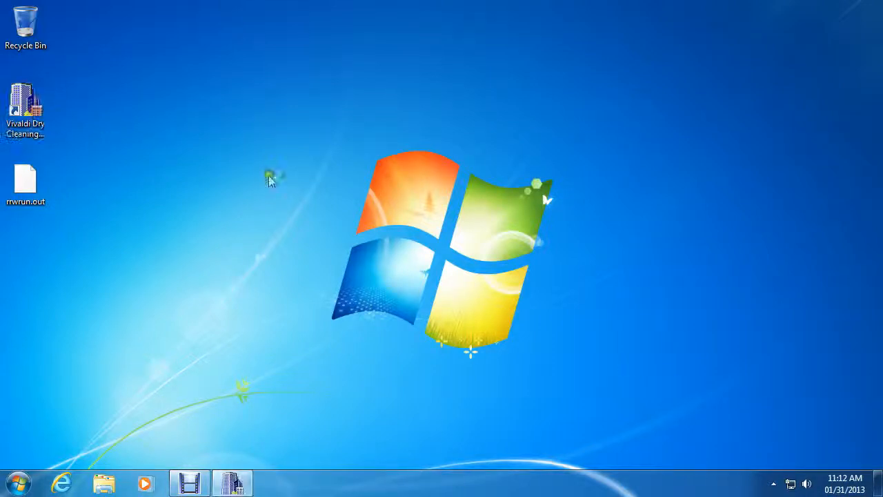
left_click(406, 273)
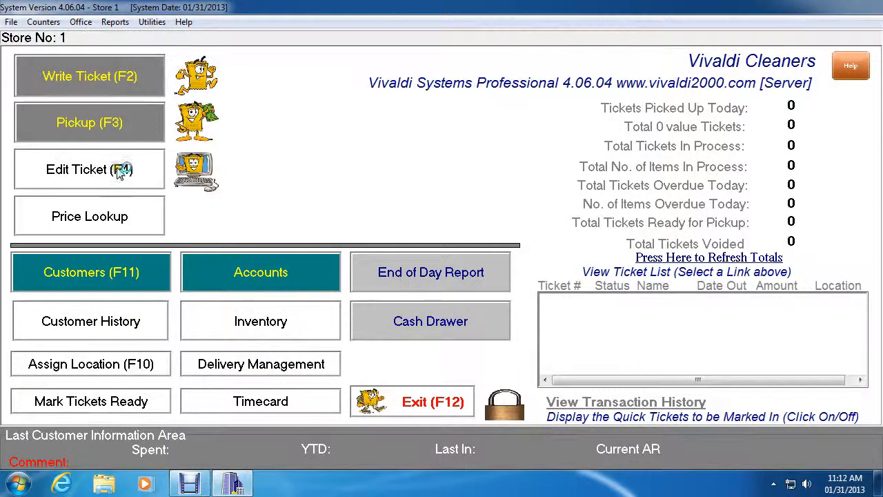
Step: Run the A/R Statements report as a one-copy preview of all pages using the Brother DCP-7065DN printer
left_click(114, 22)
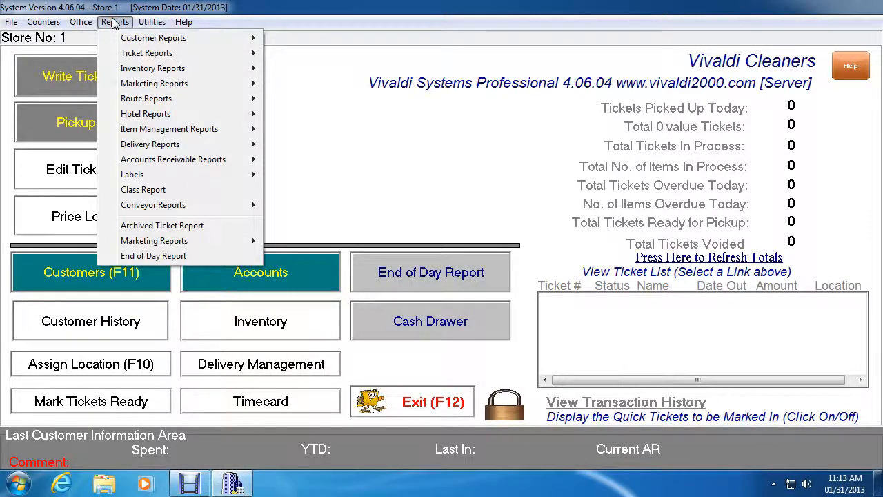
mouse_move(140, 180)
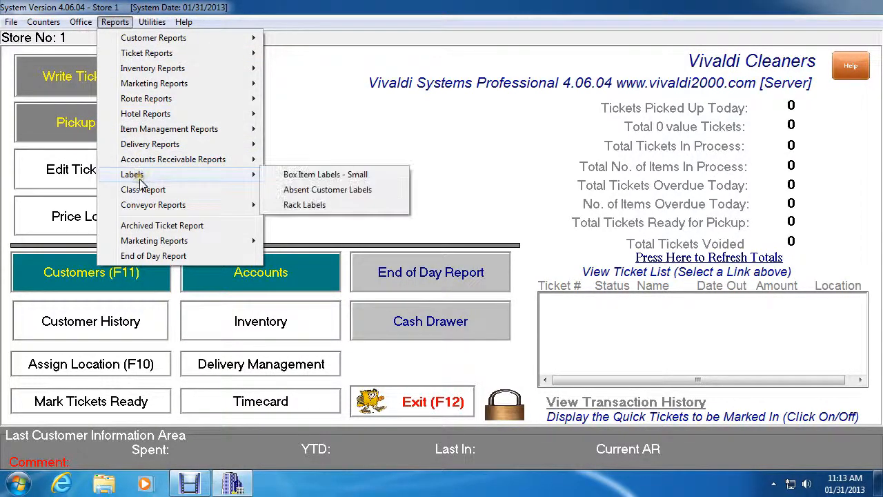
mouse_move(148, 163)
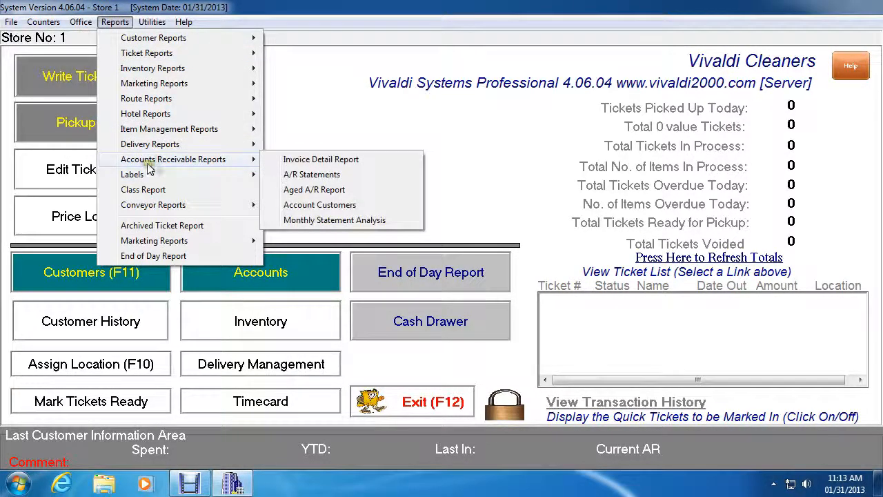
left_click(329, 177)
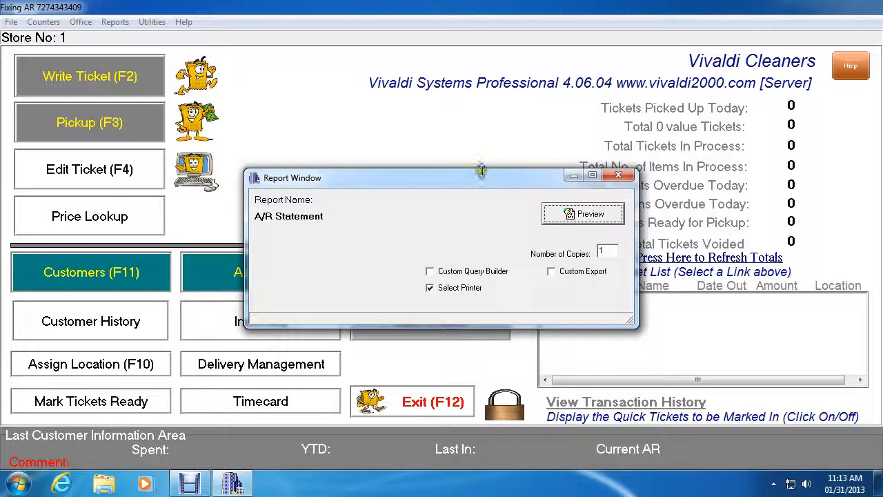
left_click(591, 215)
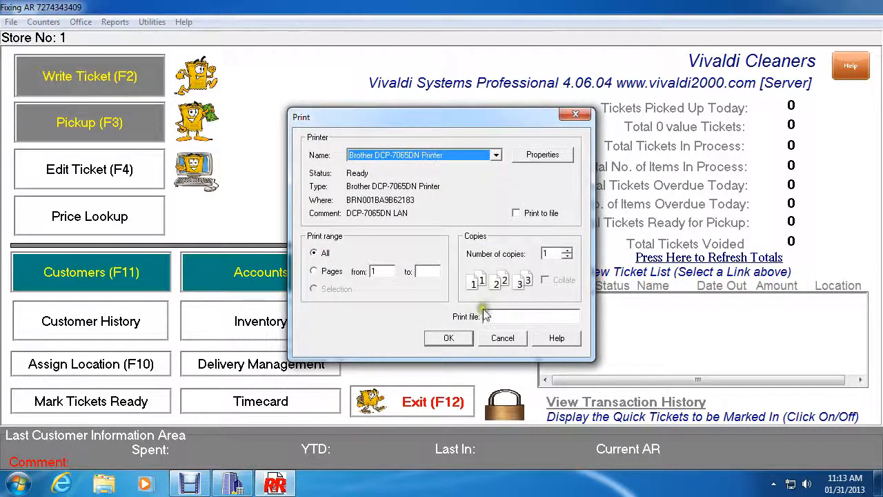
left_click(462, 341)
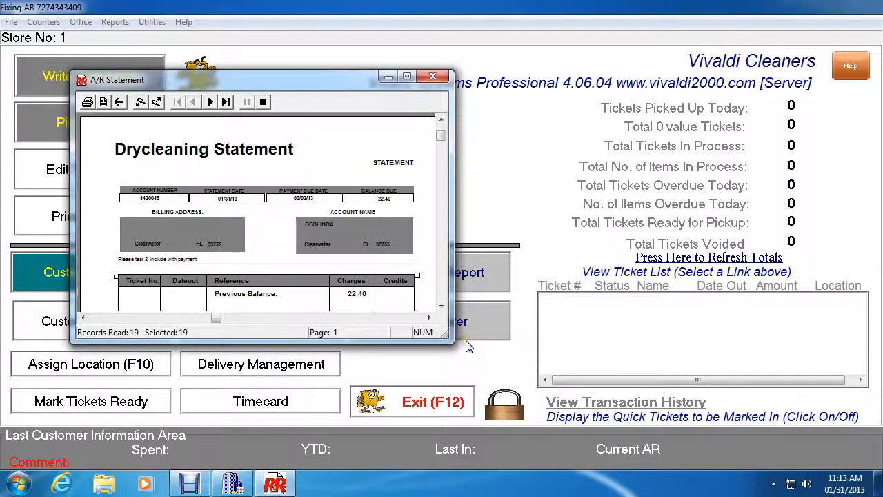
Step: Maximize the statement preview, page forward and back through the customers' statements to examine their dates and balances, and close the preview
left_click(407, 76)
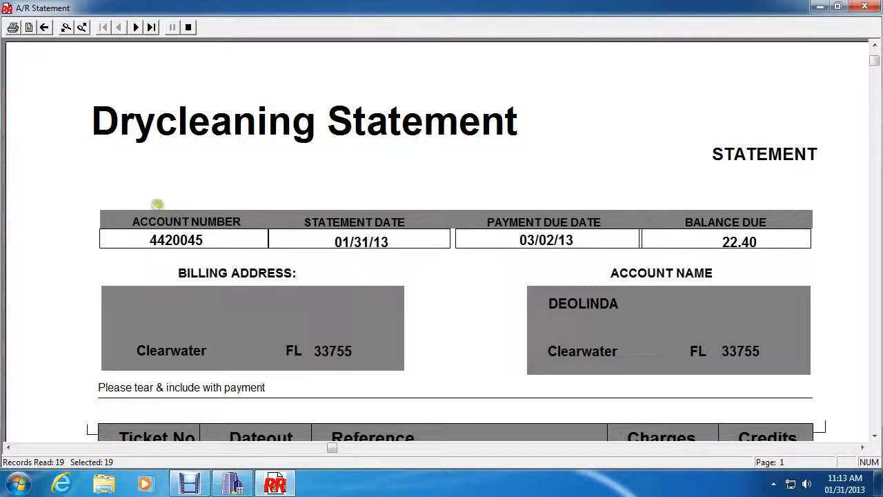
left_click(135, 28)
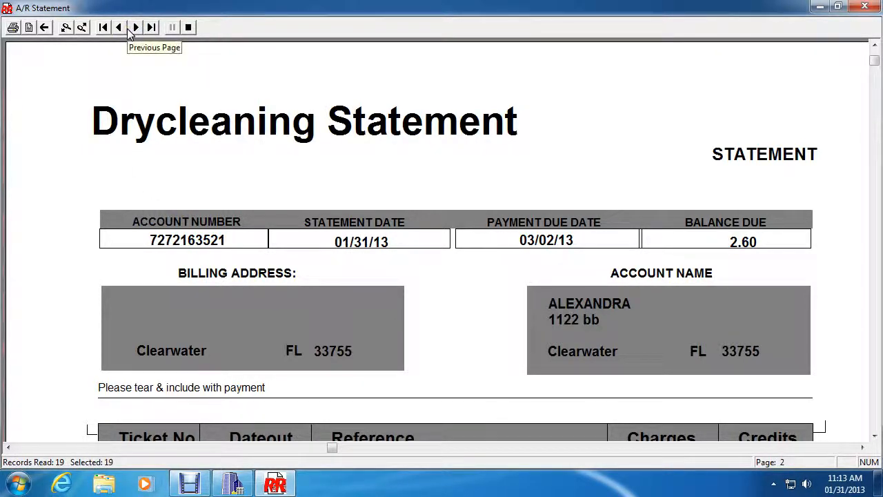
left_click(127, 30)
left_click(135, 29)
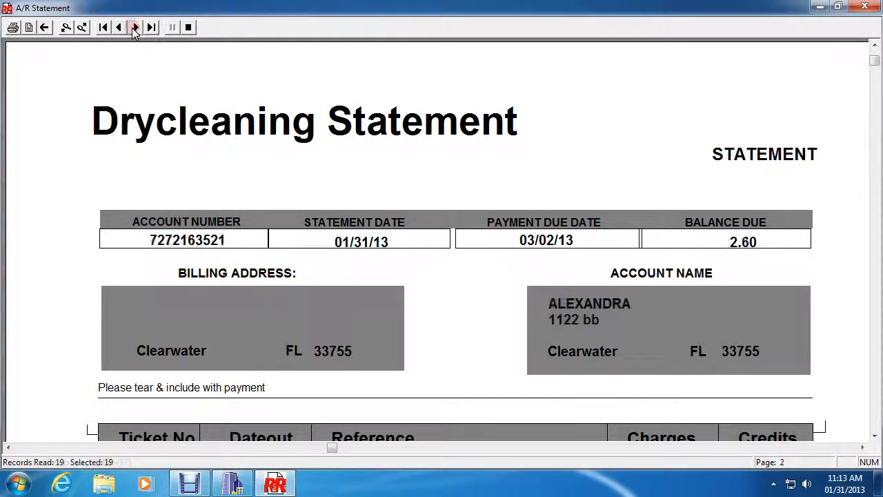
left_click(135, 28)
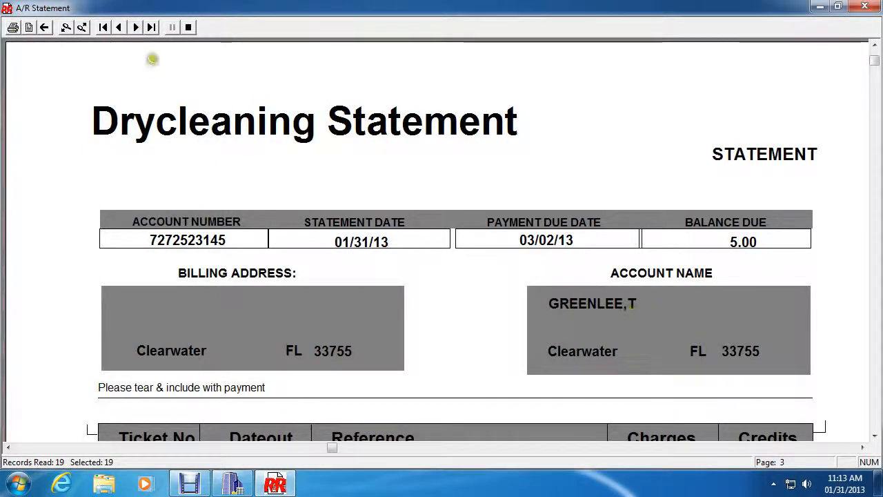
left_click(135, 28)
left_click(135, 28)
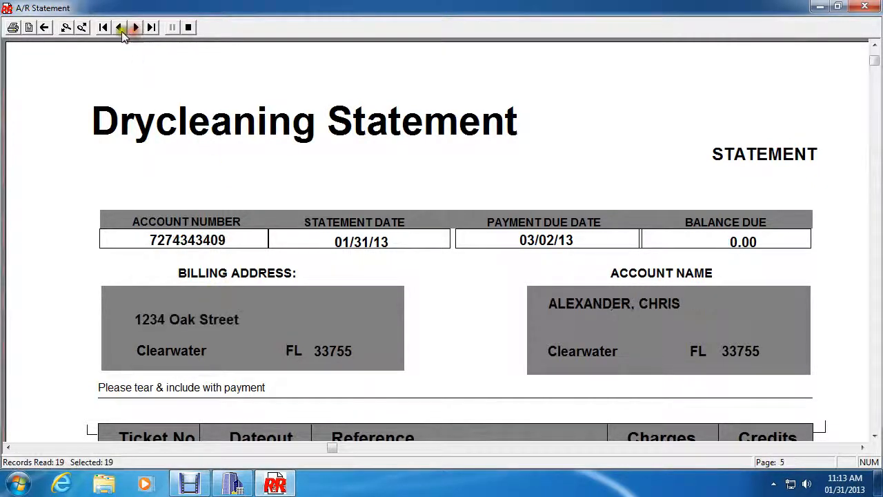
left_click(119, 27)
left_click(119, 27)
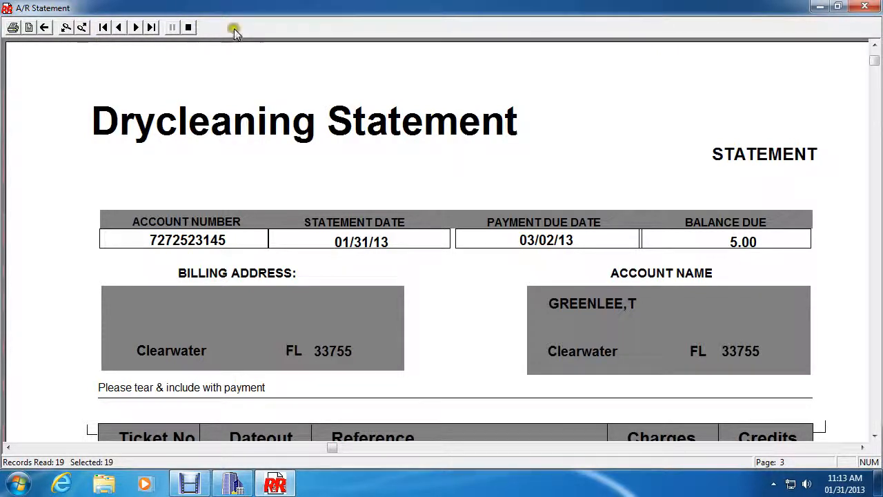
left_click(188, 27)
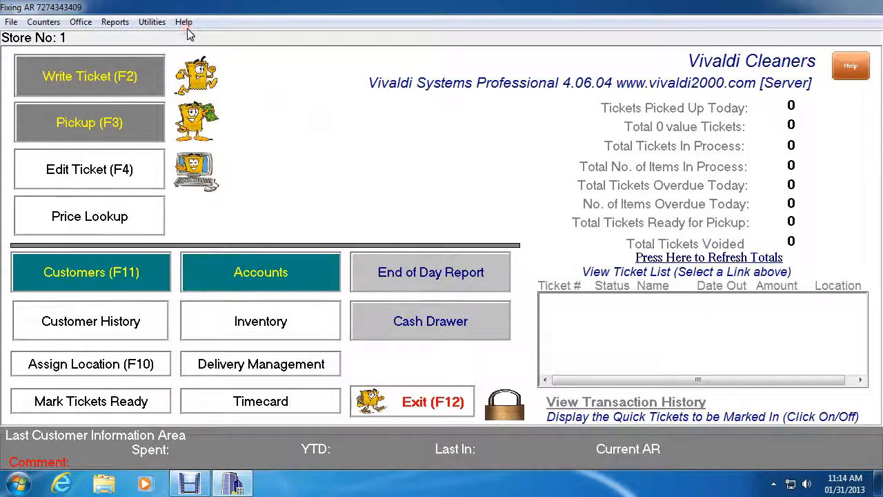